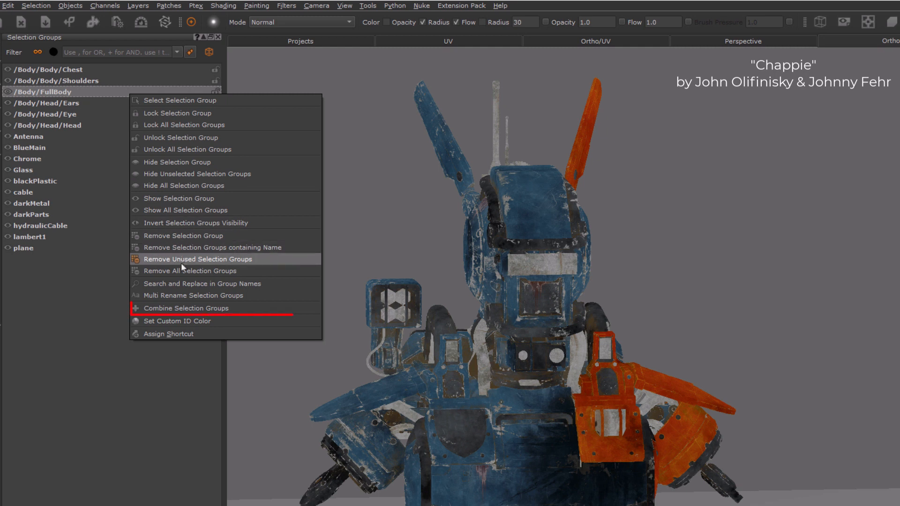
Combine the Antenna, BlueMain and Chrome face groups into a new selection group, keeping the originals, and select the combined group.
{"action": "left_click", "coordinate": [183, 308]}
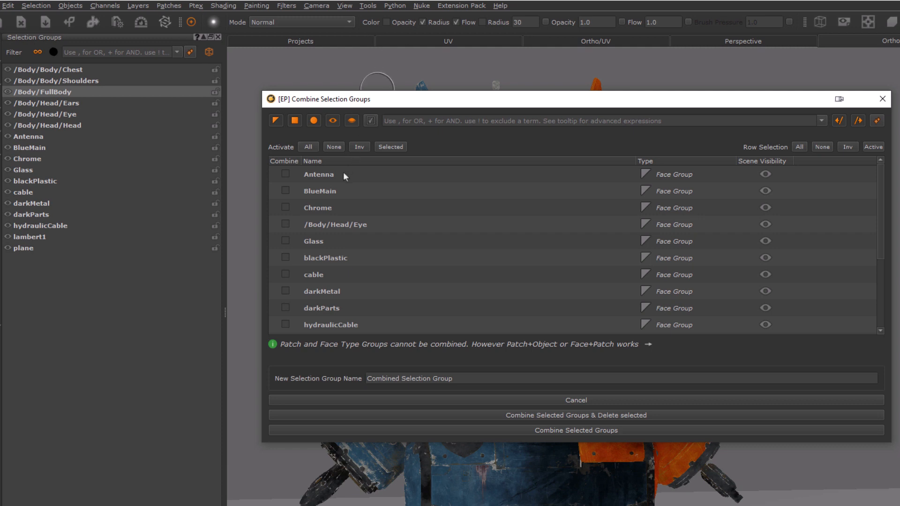
{"action": "left_click_drag", "start_coordinate": [343, 172], "coordinate": [344, 208]}
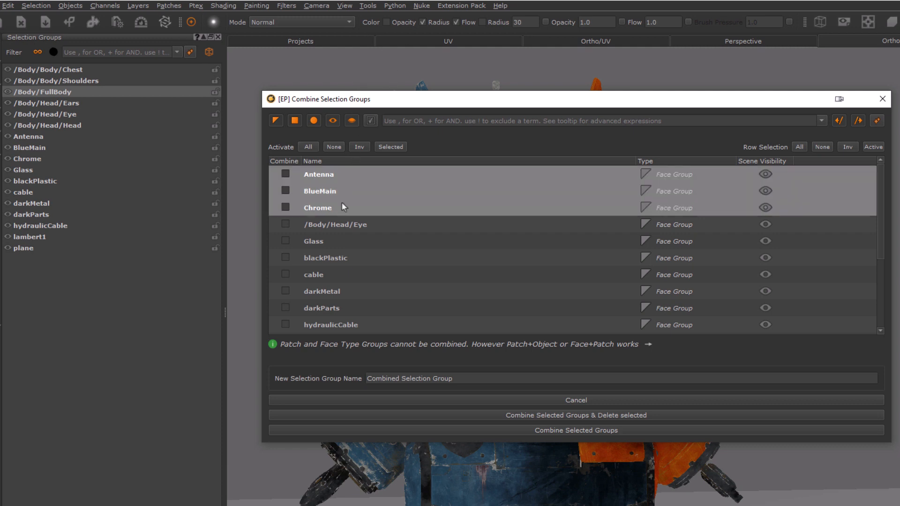
{"action": "left_click", "coordinate": [284, 192]}
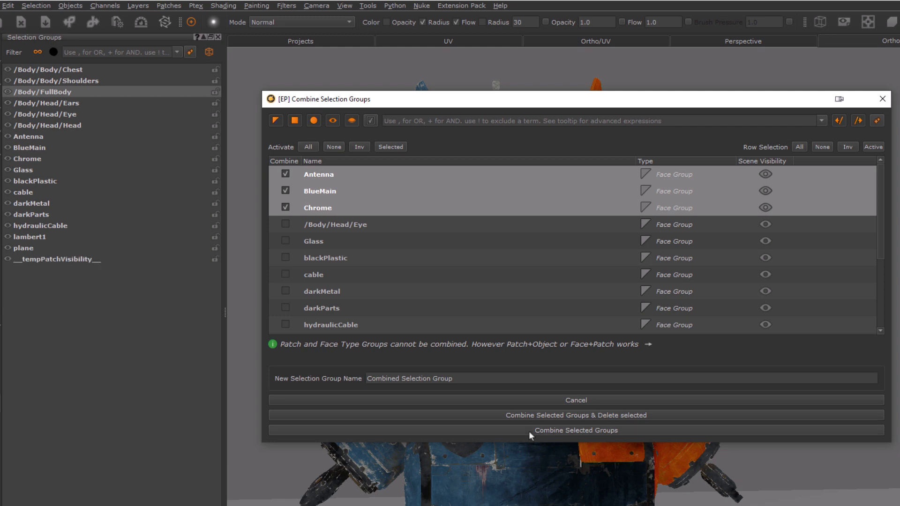
{"action": "left_click", "coordinate": [528, 430]}
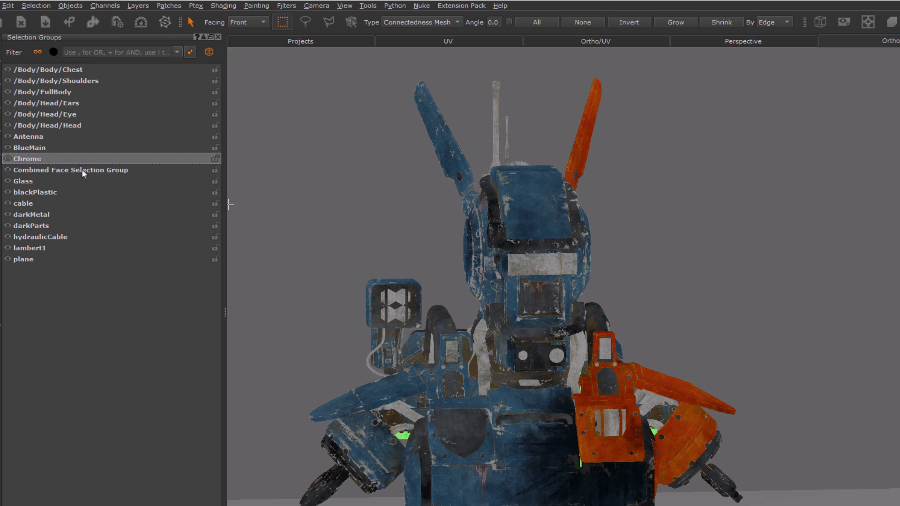
{"action": "left_click", "coordinate": [84, 172]}
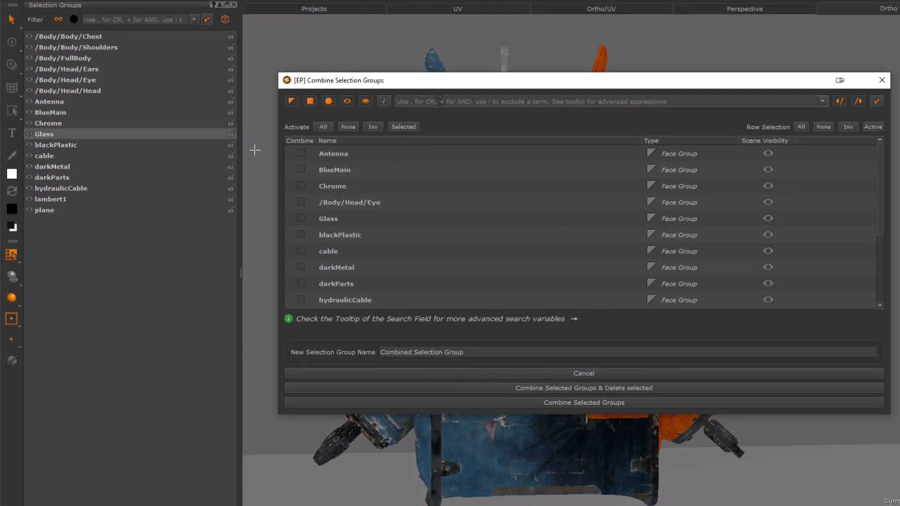
Filter the groups available for combining with the expression "$patch,body+!full".
{"action": "type", "text": "$patch"}
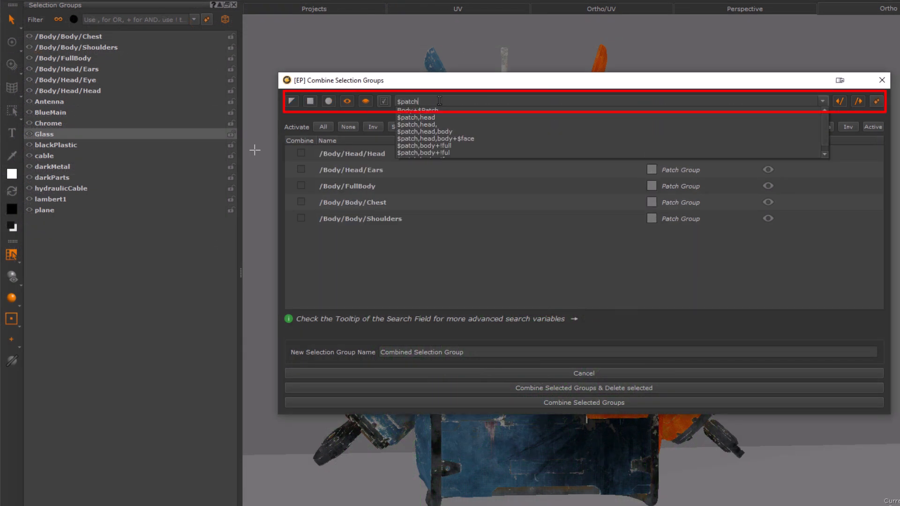
{"action": "type", "text": ",bo"}
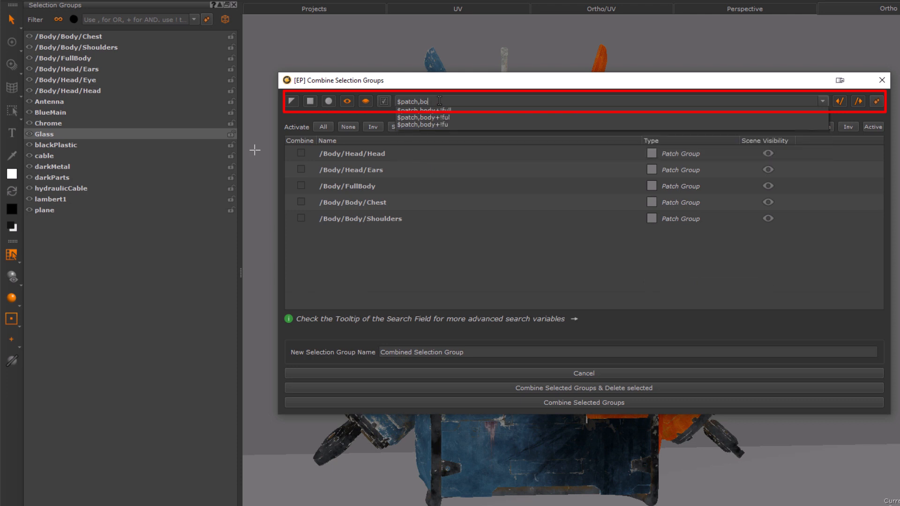
{"action": "type", "text": "dy+!"}
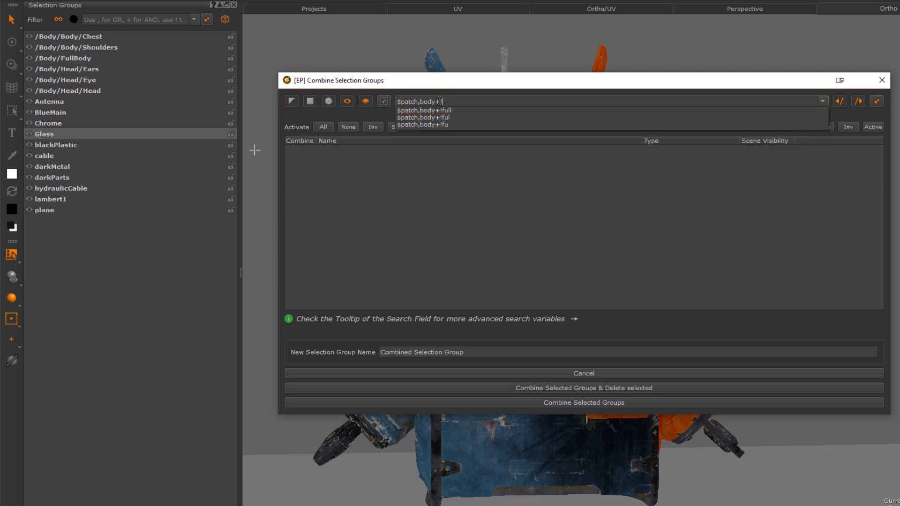
{"action": "type", "text": "full"}
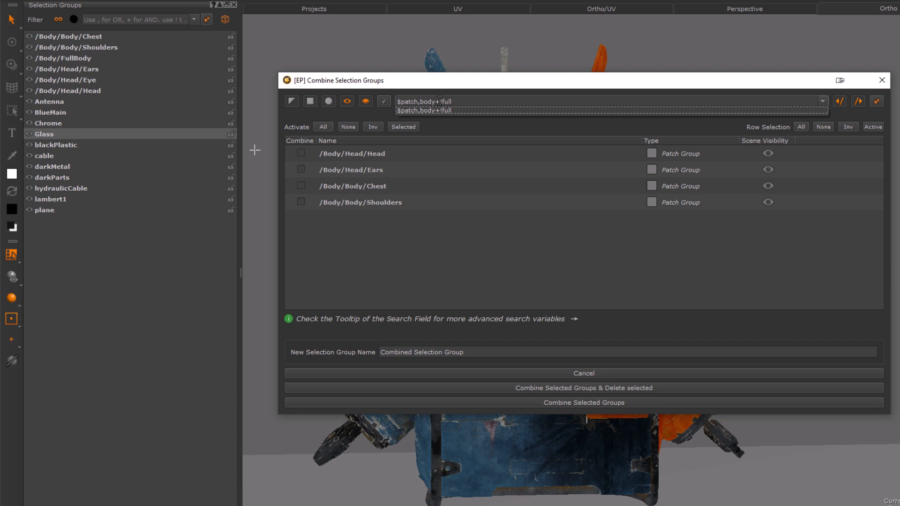
{"action": "left_click", "coordinate": [474, 85]}
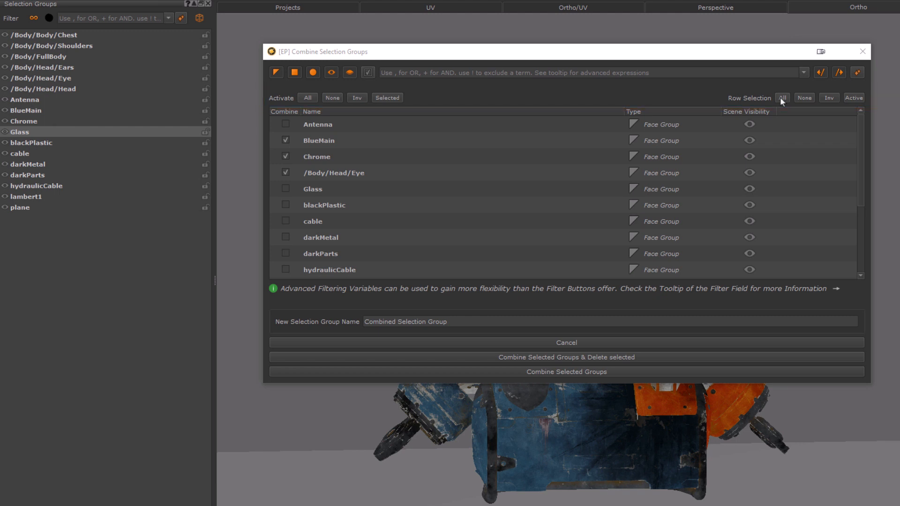
Select only the rows of the groups activated for combining, and invert the activation of all groups.
{"action": "left_click", "coordinate": [781, 98]}
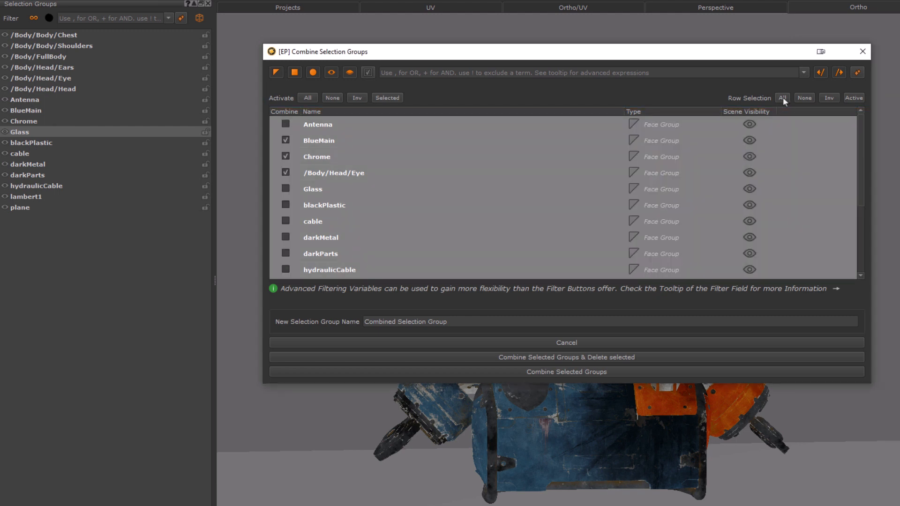
{"action": "left_click", "coordinate": [851, 98]}
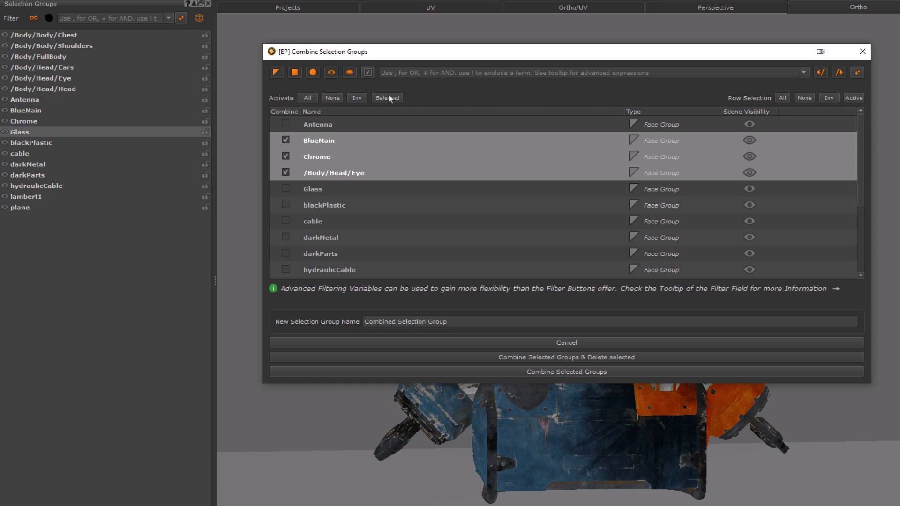
{"action": "left_click", "coordinate": [356, 98]}
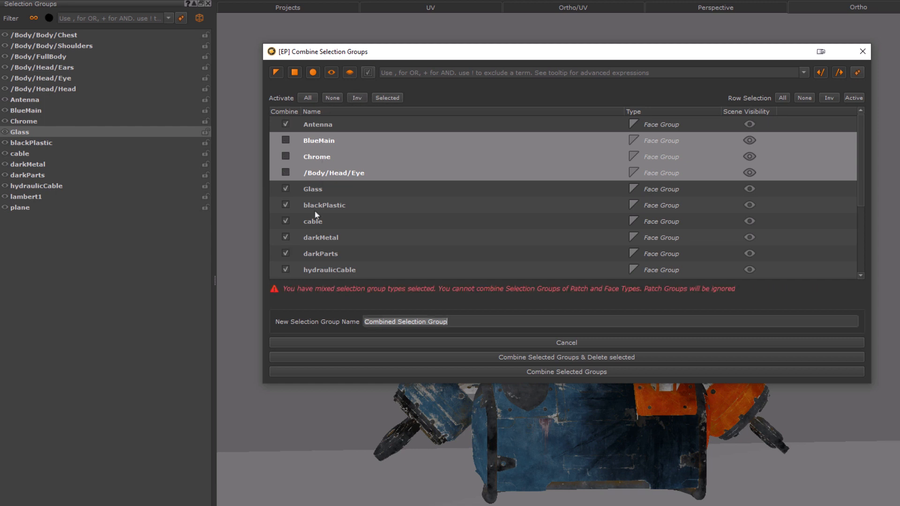
Activate the rows from BlueMain through darkParts for combining, and invert the activation of all groups.
{"action": "left_click_drag", "start_coordinate": [322, 258], "coordinate": [290, 195]}
{"action": "left_click", "coordinate": [287, 190]}
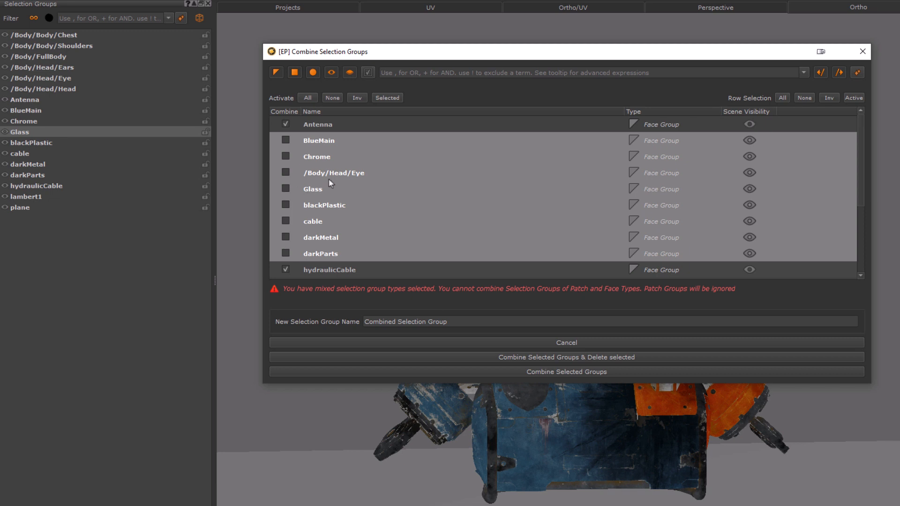
{"action": "left_click", "coordinate": [381, 99]}
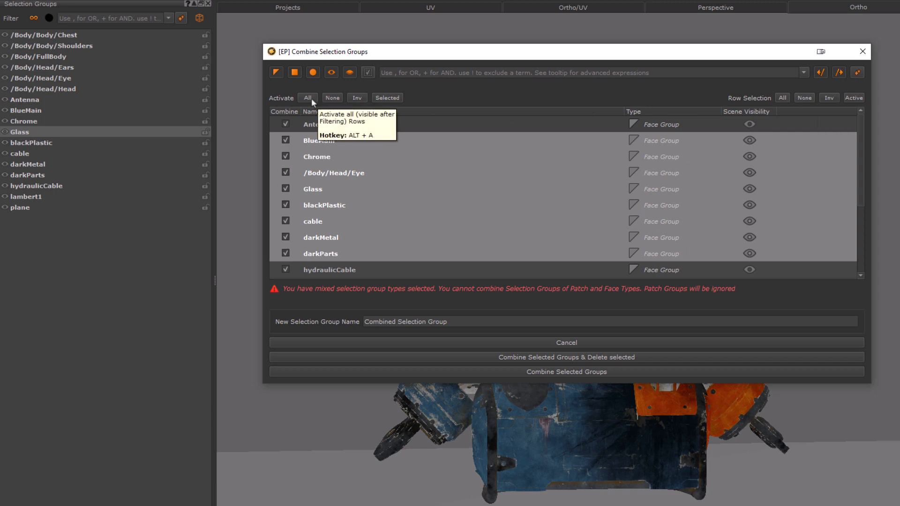
{"action": "left_click", "coordinate": [357, 98]}
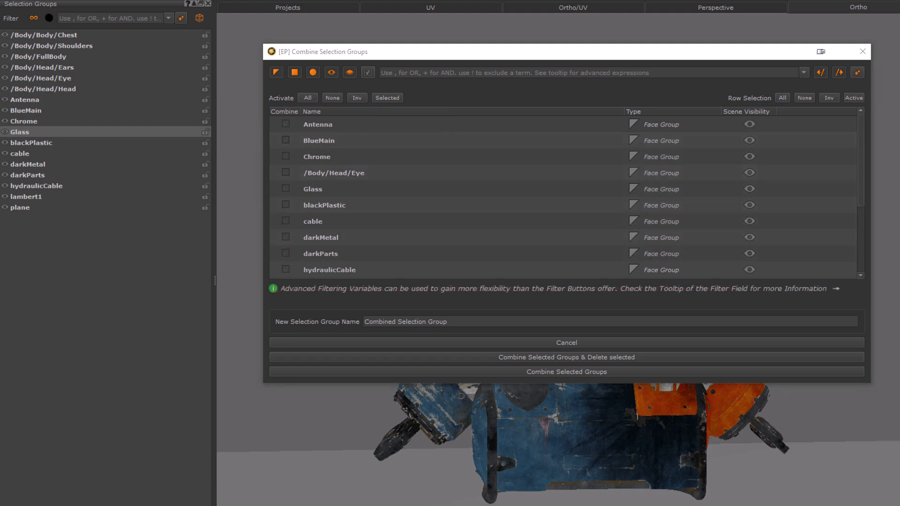
Filter the groups available for combining with "head+Ears", then clear the filter text.
{"action": "left_click", "coordinate": [416, 72]}
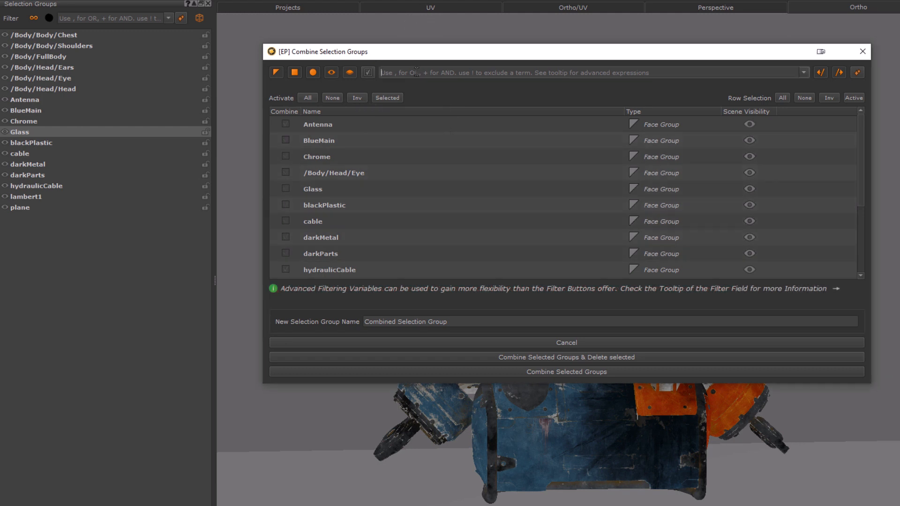
{"action": "mouse_move", "coordinate": [416, 72]}
{"action": "type", "text": "he"}
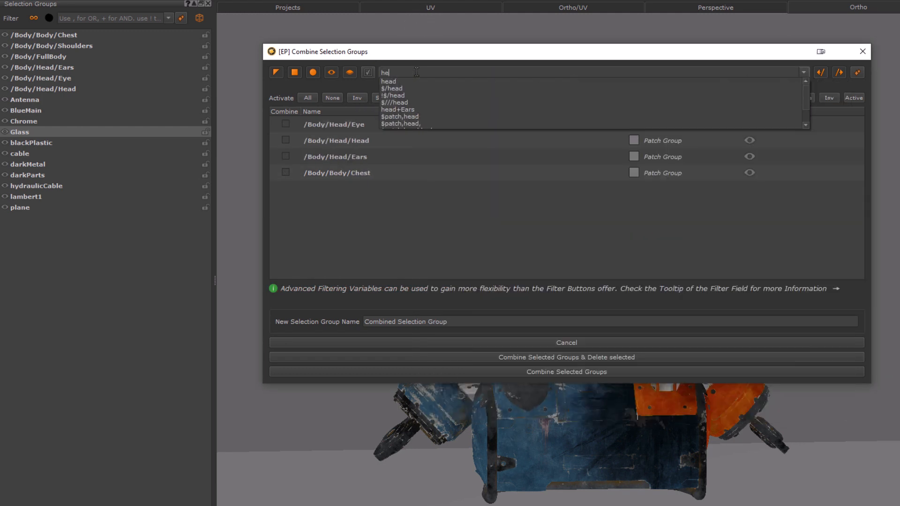
{"action": "type", "text": "ad+Ears"}
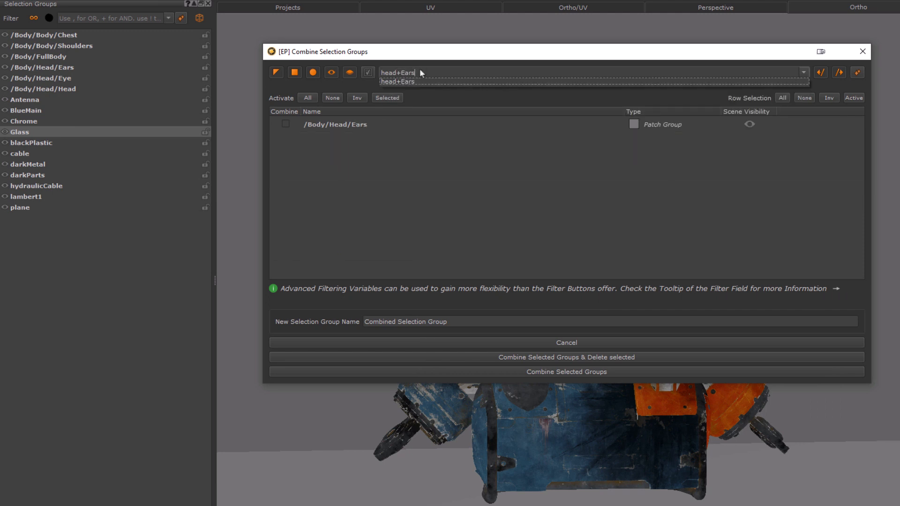
{"action": "key", "text": "ctrl+a"}
{"action": "key", "text": "BackSpace"}
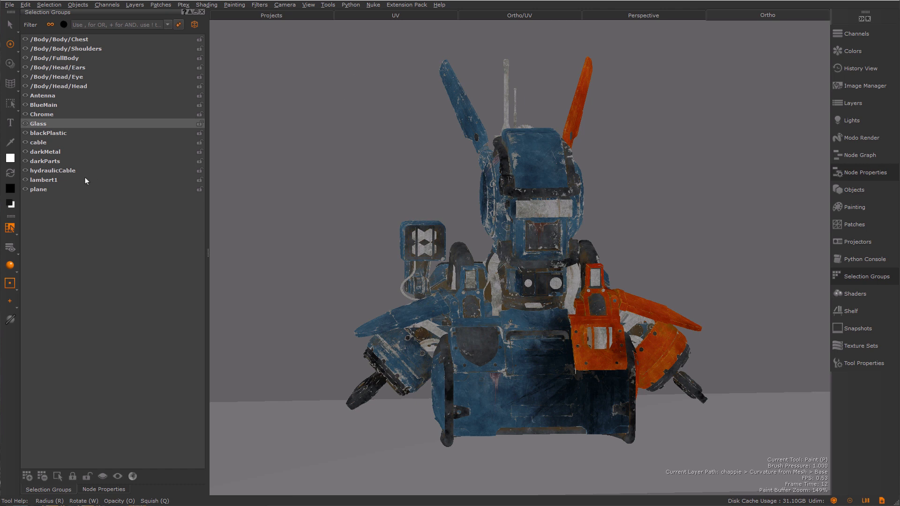
Review the viewport's selection modes and select the Plane and chappie objects in turn in the object list.
{"action": "left_click", "coordinate": [9, 235]}
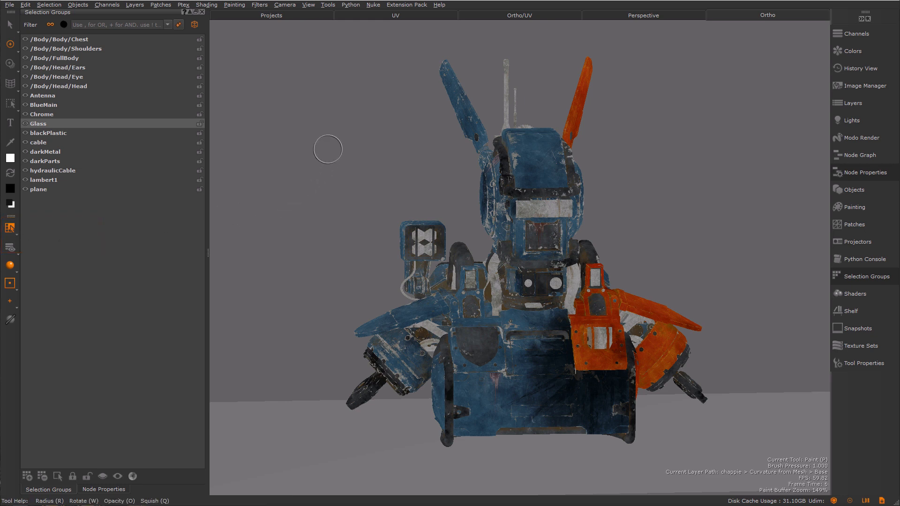
{"action": "right_click", "coordinate": [328, 149]}
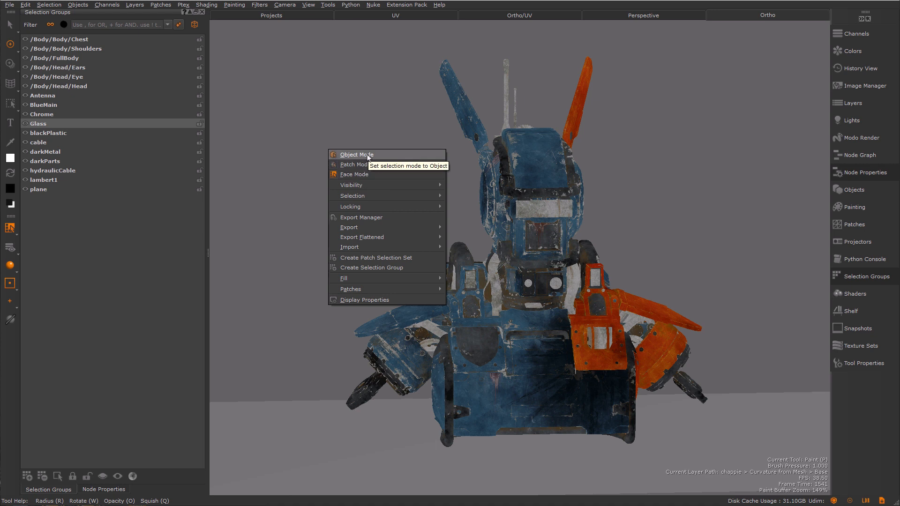
{"action": "left_click", "coordinate": [851, 192]}
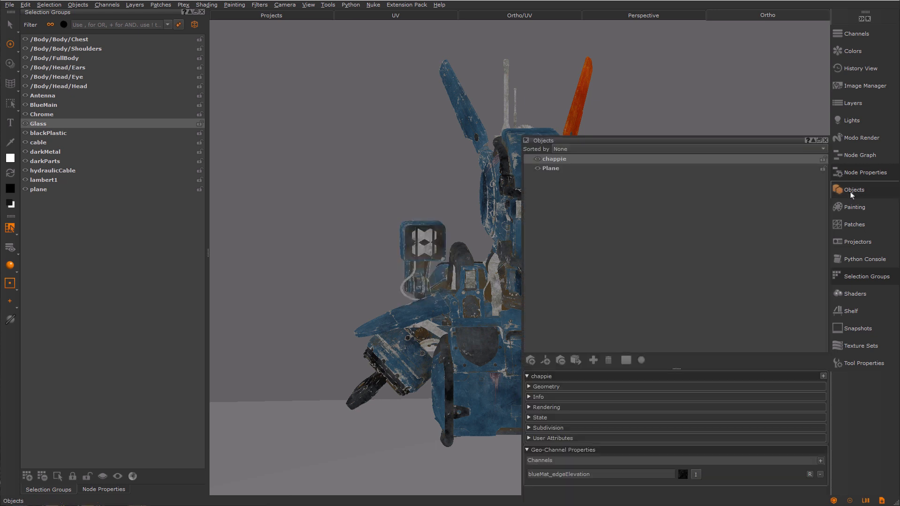
{"action": "left_click", "coordinate": [553, 170]}
{"action": "left_click", "coordinate": [557, 163]}
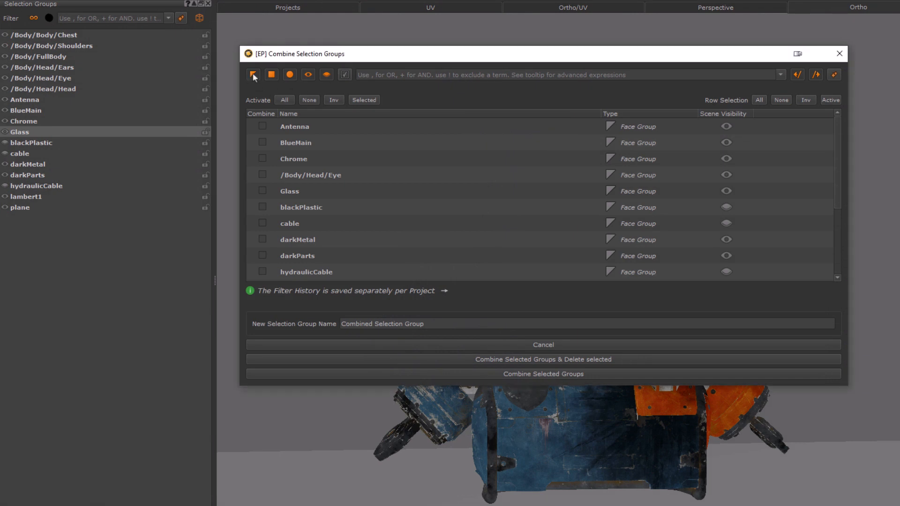
Hide the face groups from the combine list with the type pre-filter, then show them again.
{"action": "left_click", "coordinate": [253, 75]}
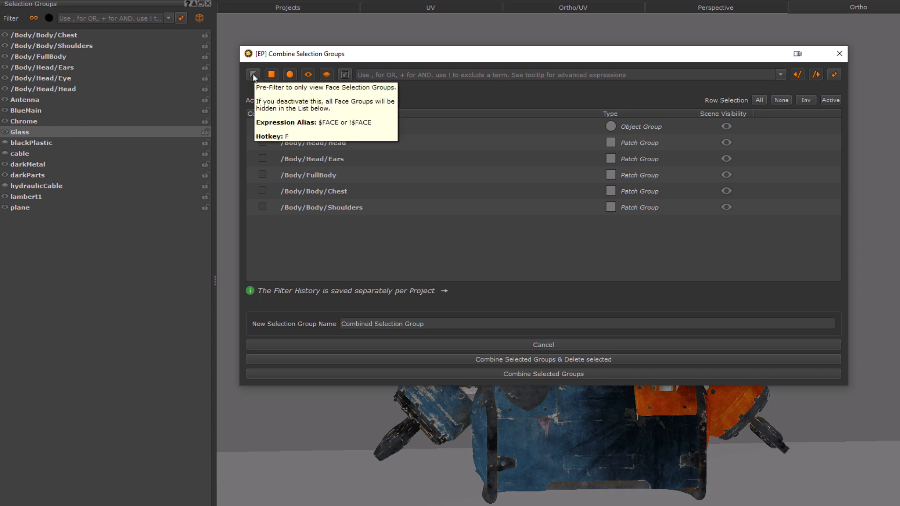
{"action": "left_click", "coordinate": [271, 75]}
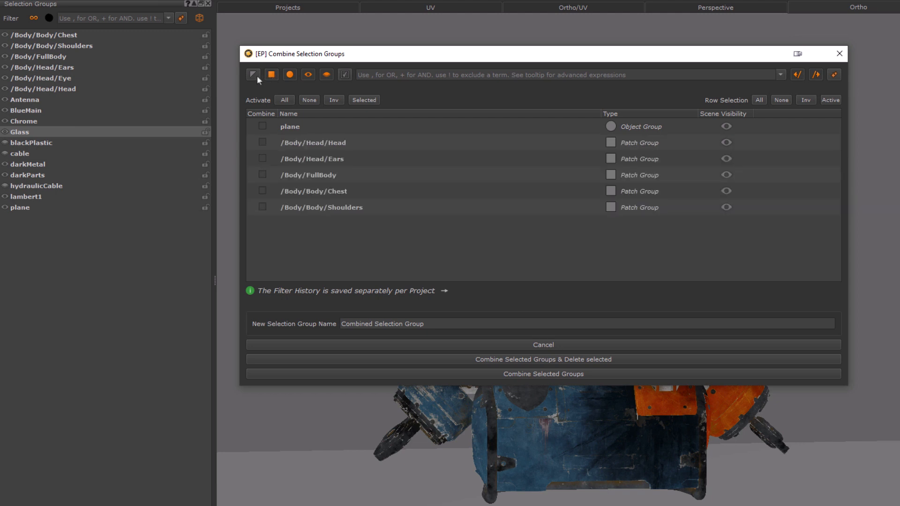
{"action": "left_click", "coordinate": [255, 75]}
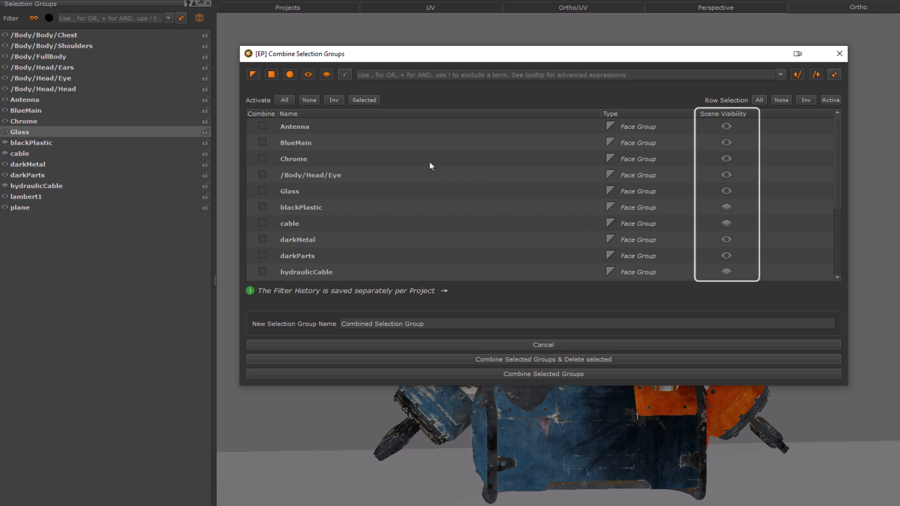
Filter out the scene-visible groups and the scene-hidden groups in turn, restoring each filter.
{"action": "left_click", "coordinate": [308, 75]}
{"action": "left_click", "coordinate": [308, 75]}
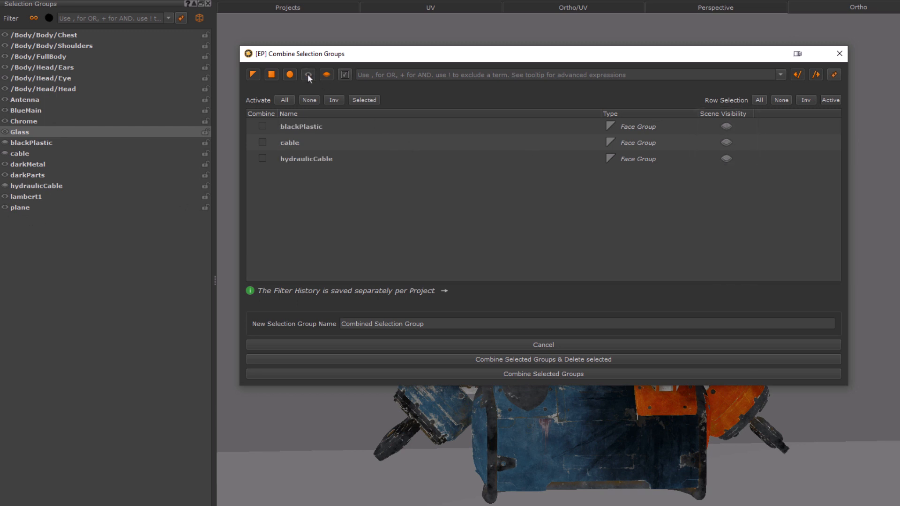
{"action": "left_click", "coordinate": [326, 75]}
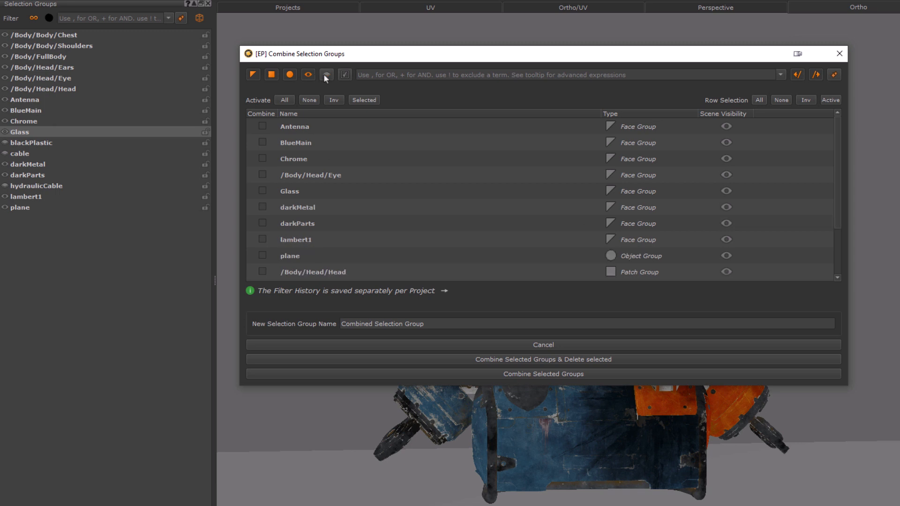
{"action": "left_click", "coordinate": [326, 75]}
Limit the combine list to groups marked for combining, then show all groups again.
{"action": "left_click", "coordinate": [344, 75]}
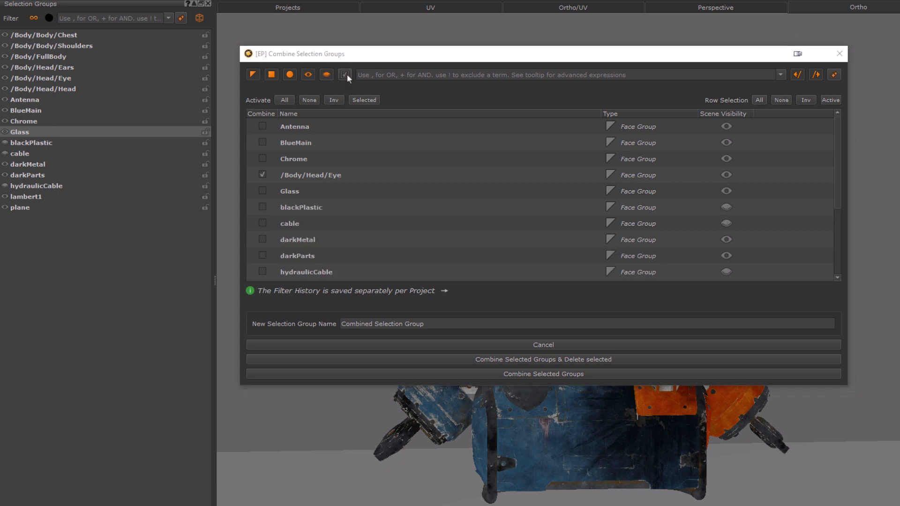
{"action": "left_click", "coordinate": [347, 74]}
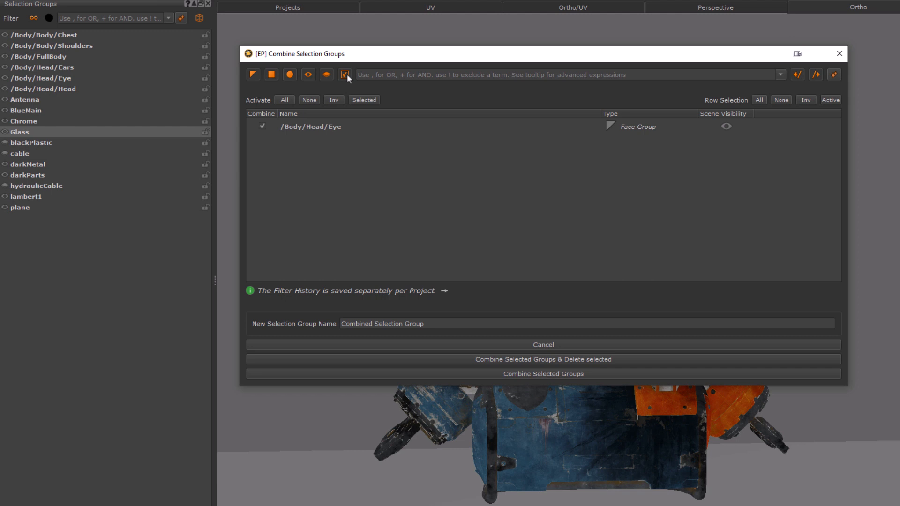
{"action": "left_click", "coordinate": [345, 74]}
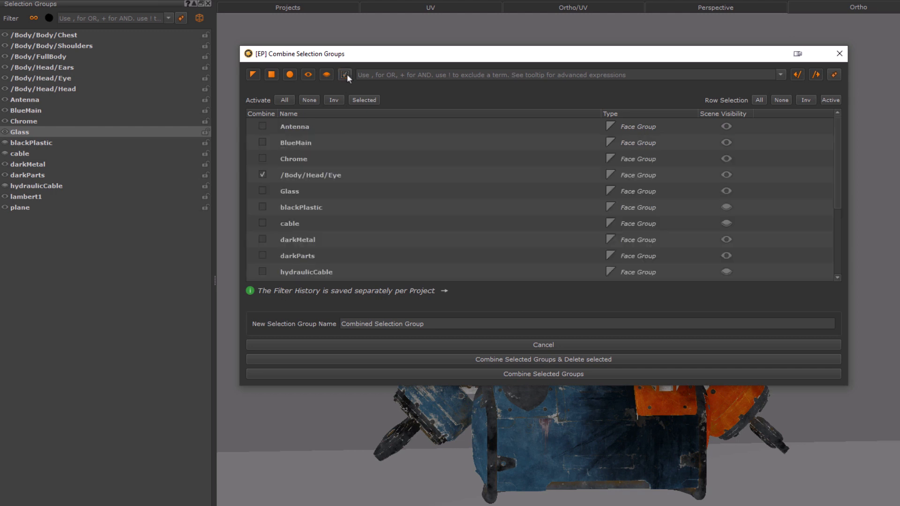
With /Body/Head/Eye selected, restrict the list to groups marked for combining, then hide and restore the face groups in it.
{"action": "left_click", "coordinate": [327, 175]}
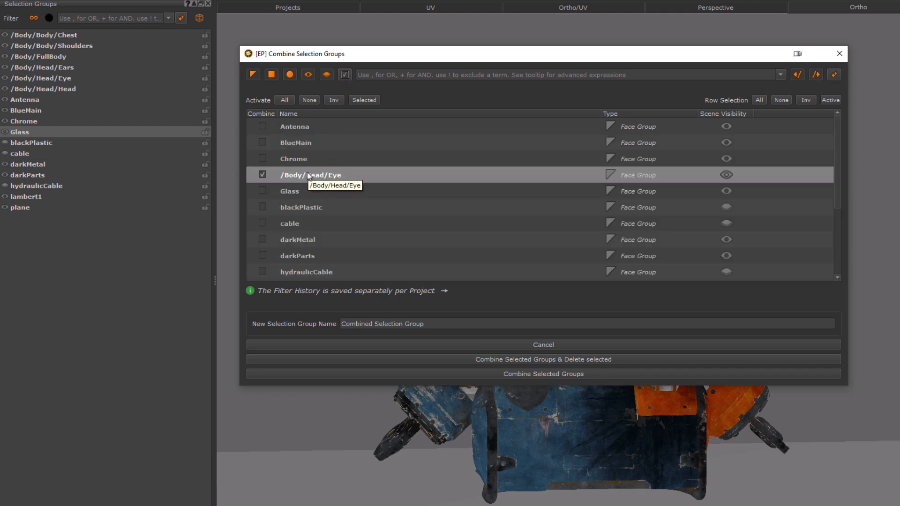
{"action": "left_click", "coordinate": [344, 75]}
{"action": "left_click", "coordinate": [252, 75]}
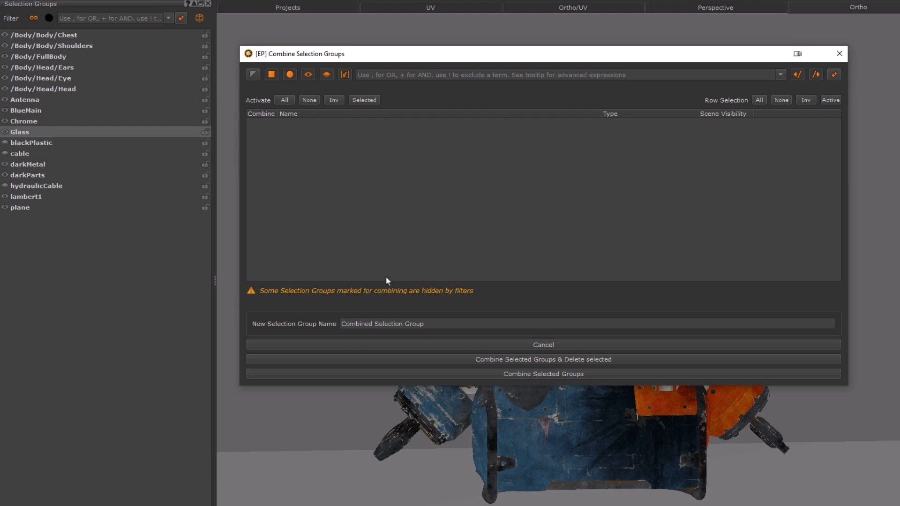
{"action": "left_click", "coordinate": [253, 74]}
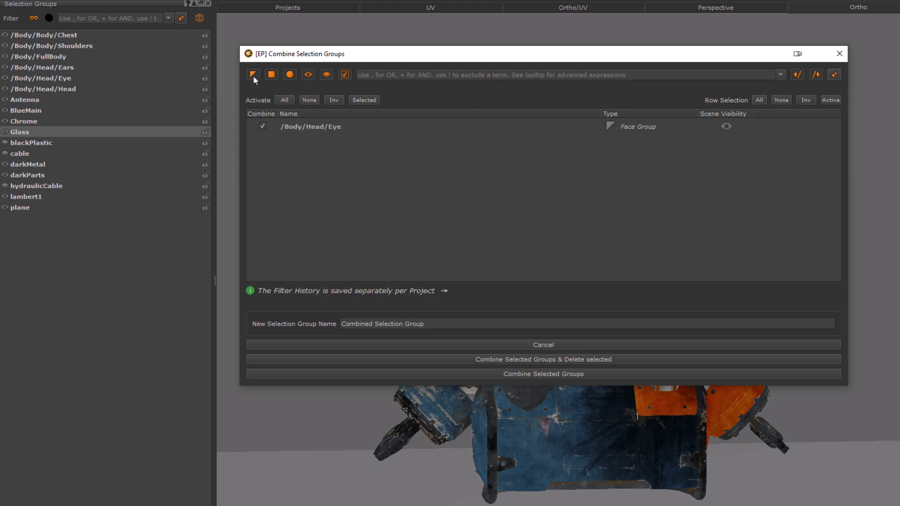
Lift the marked-for-combining restriction so the combine list covers all groups again.
{"action": "left_click", "coordinate": [345, 75]}
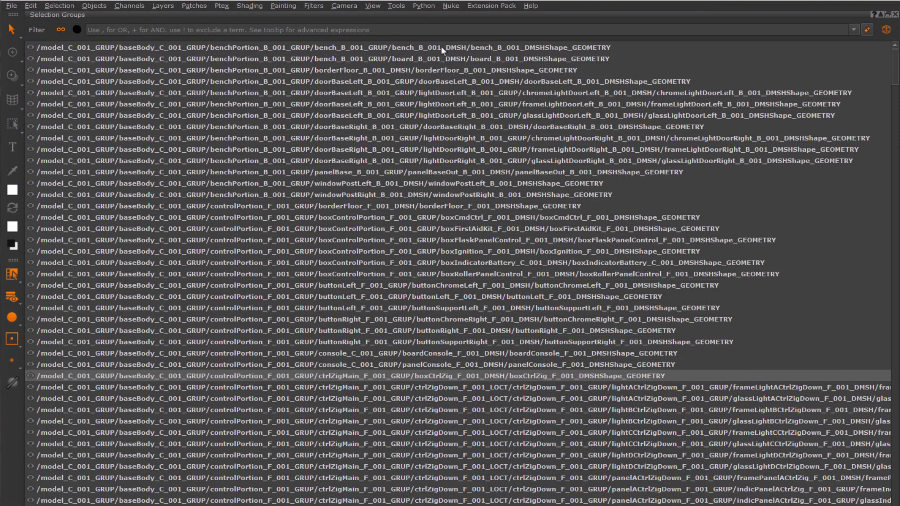
Examine the long hierarchical group paths under benchPortion_B_001_GRUP in the Selection Groups list, from the bench to the right window post.
{"action": "left_click", "coordinate": [441, 47]}
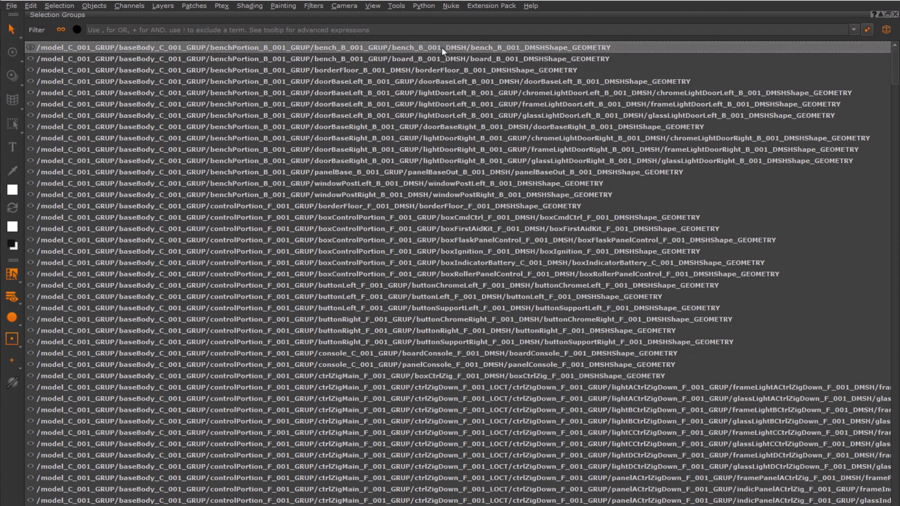
{"action": "left_click", "coordinate": [444, 79]}
{"action": "left_click", "coordinate": [457, 118]}
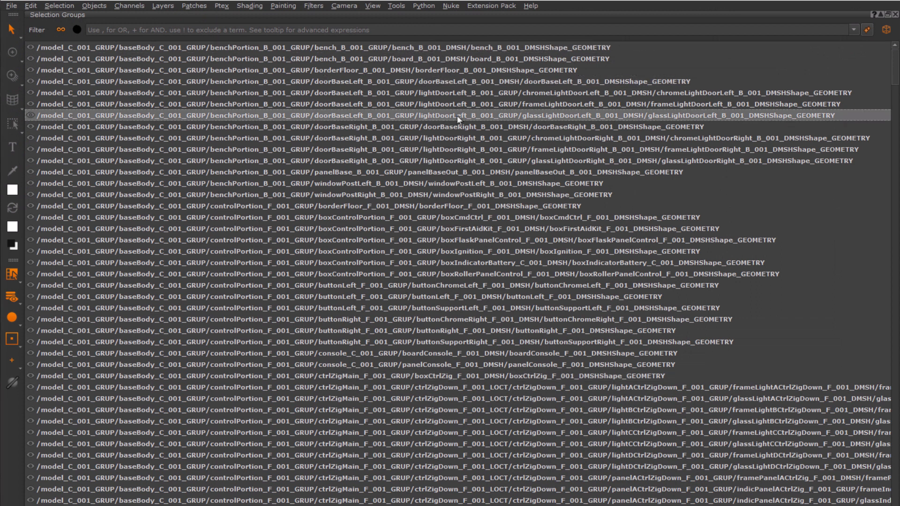
{"action": "left_click", "coordinate": [466, 152]}
{"action": "left_click", "coordinate": [471, 194]}
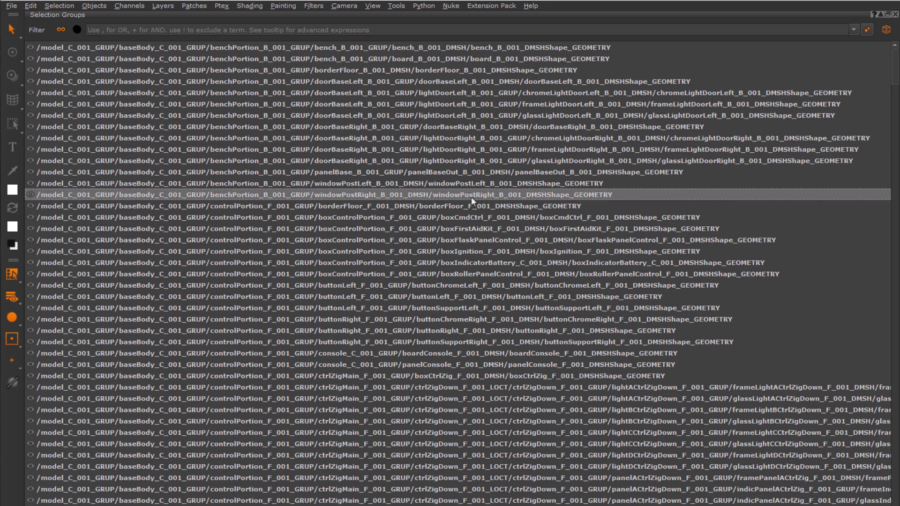
{"action": "left_click", "coordinate": [530, 137]}
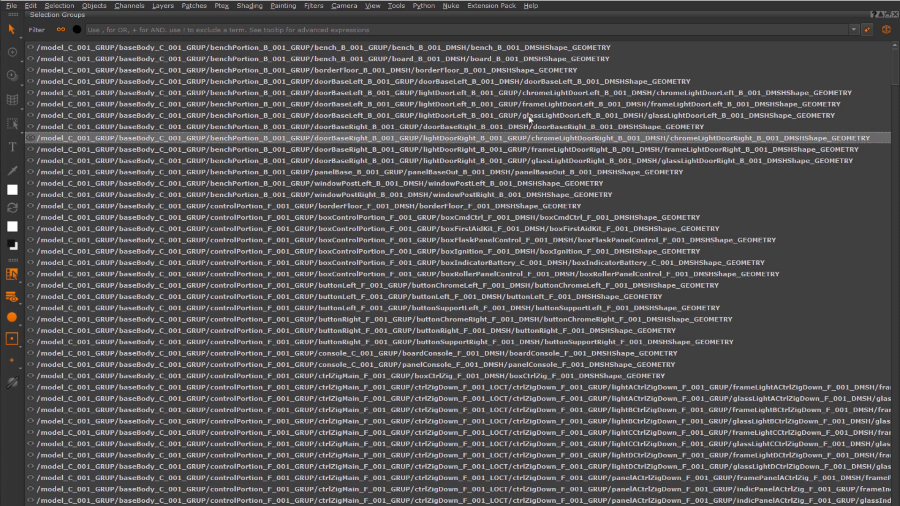
{"action": "left_click", "coordinate": [527, 70]}
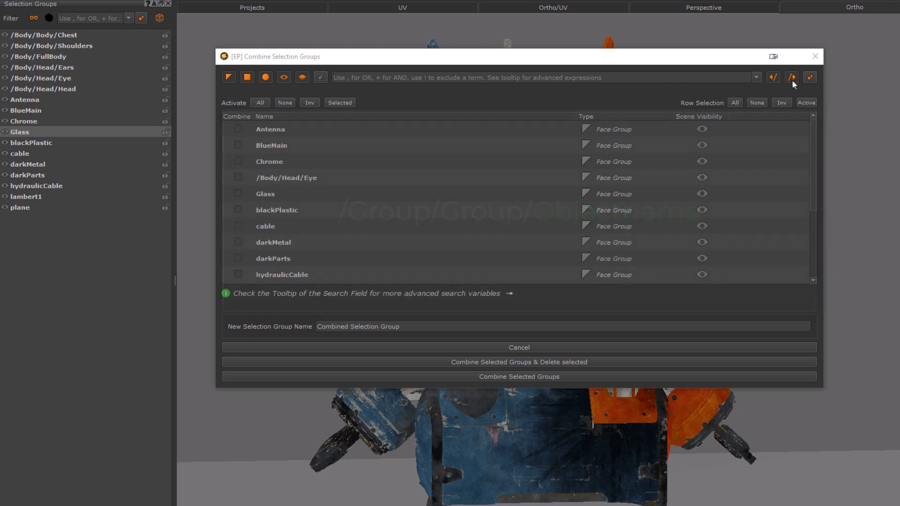
Filter the combine list by the text "head".
{"action": "left_click", "coordinate": [351, 77]}
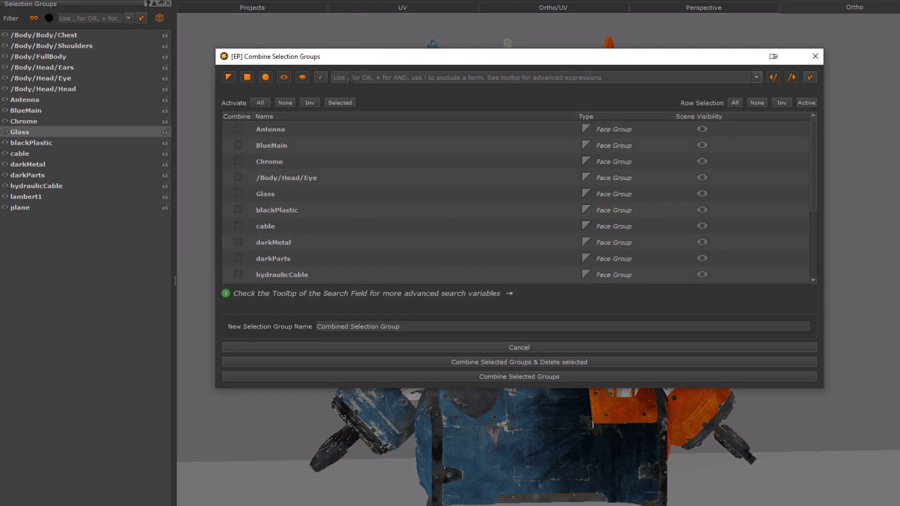
{"action": "type", "text": "head"}
{"action": "key", "text": "Return"}
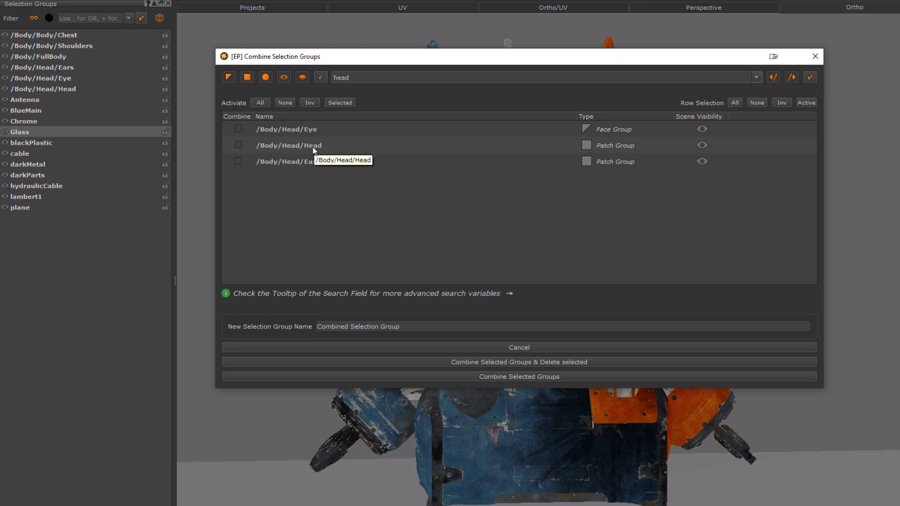
Exclude the group path from the "head" search so only object names are matched, then include the path again.
{"action": "left_click", "coordinate": [772, 77]}
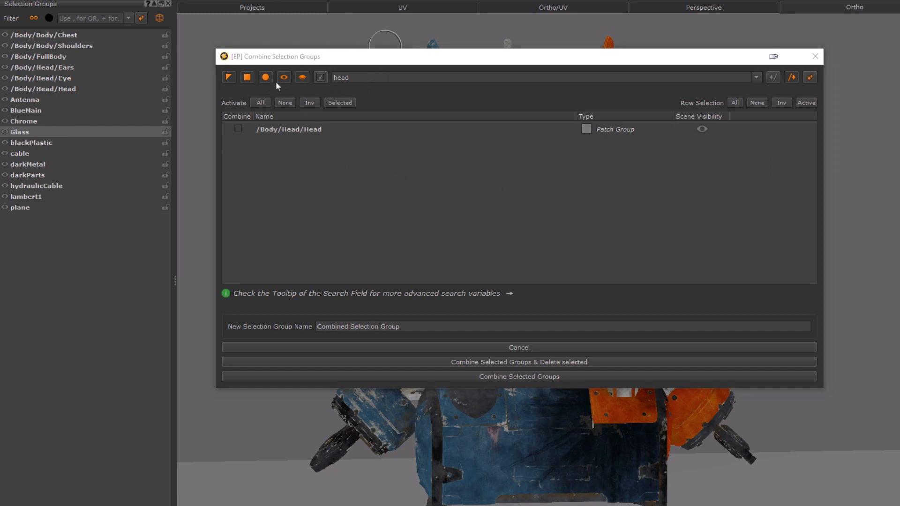
{"action": "left_click", "coordinate": [773, 77]}
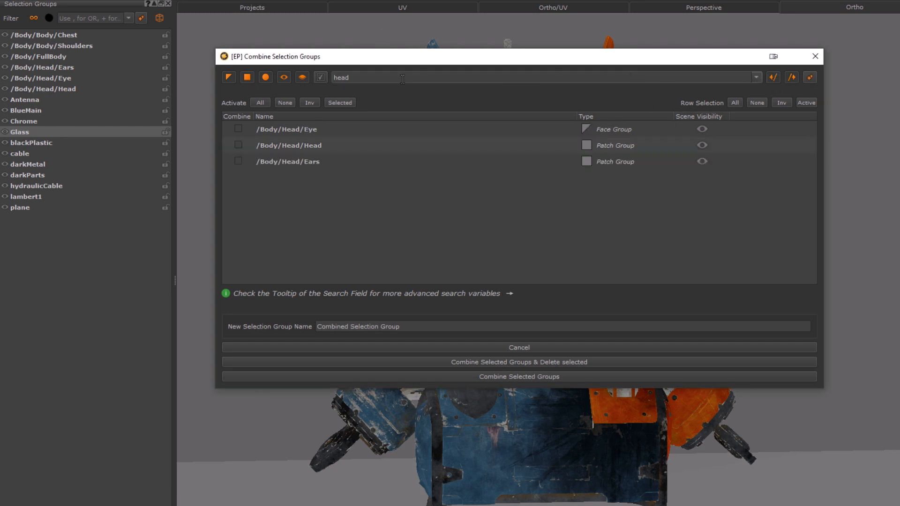
Replace the filter with "body" and extend it to the OR expression "body,antenna".
{"action": "double_click", "coordinate": [346, 77]}
{"action": "left_click", "coordinate": [382, 77]}
{"action": "mouse_move", "coordinate": [443, 76]}
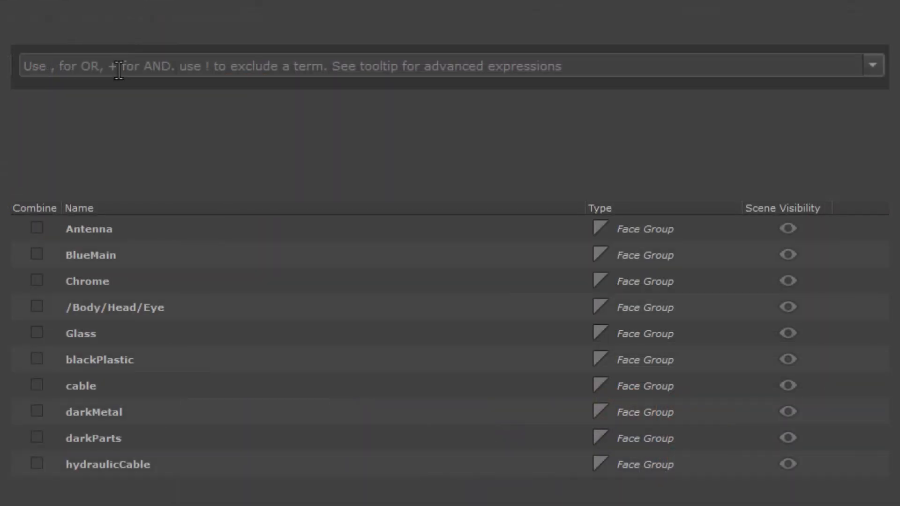
{"action": "type", "text": "body"}
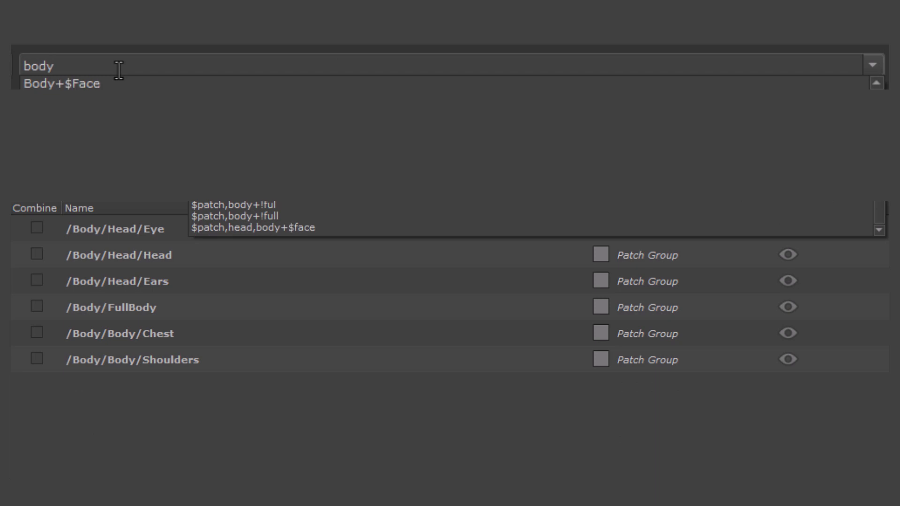
{"action": "key", "text": "Return"}
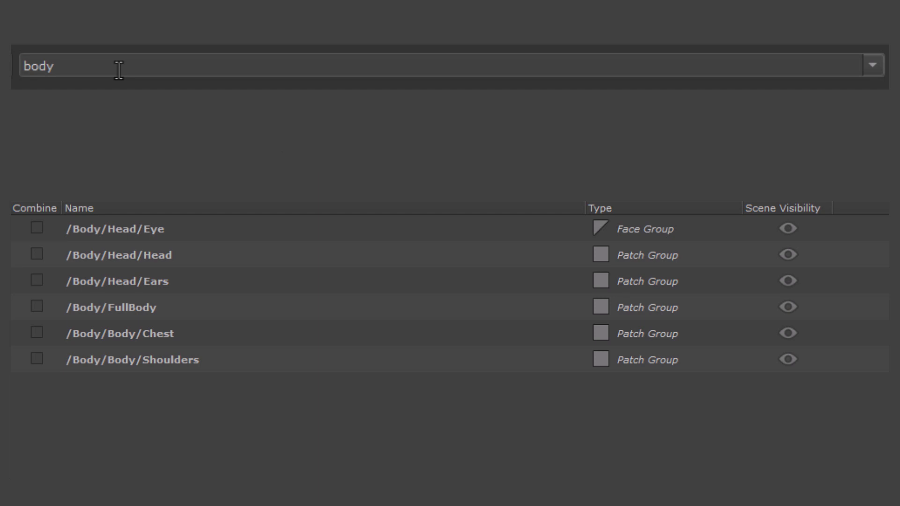
{"action": "type", "text": ",anten"}
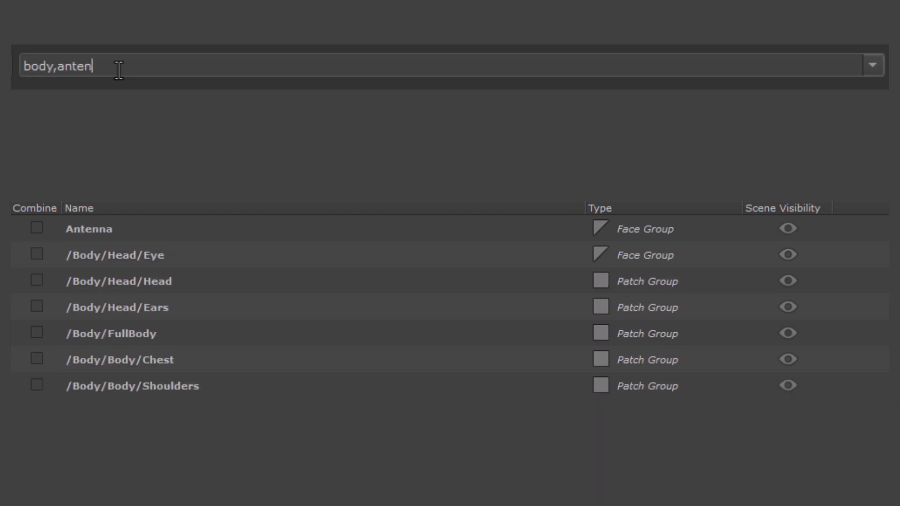
{"action": "type", "text": "na"}
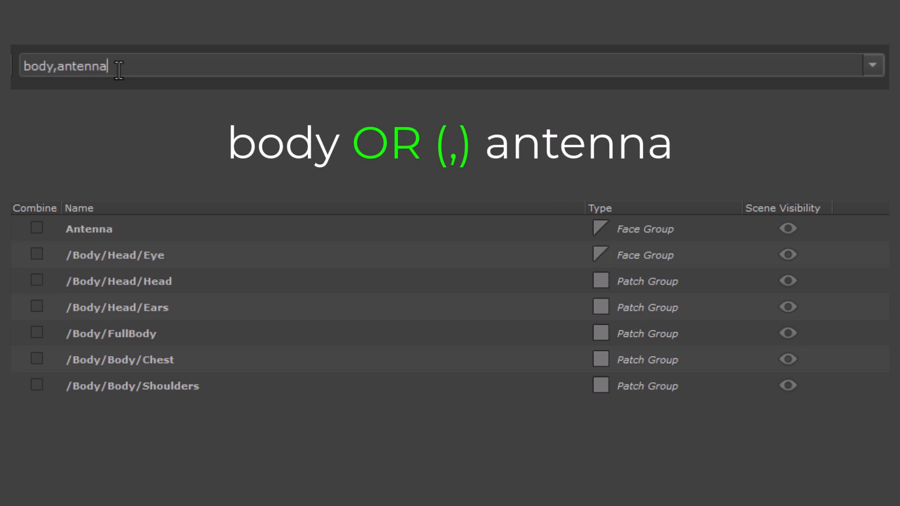
Clear the filter and apply the AND expression "head+ears" to the combine list.
{"action": "key", "text": "ctrl+a"}
{"action": "key", "text": "BackSpace"}
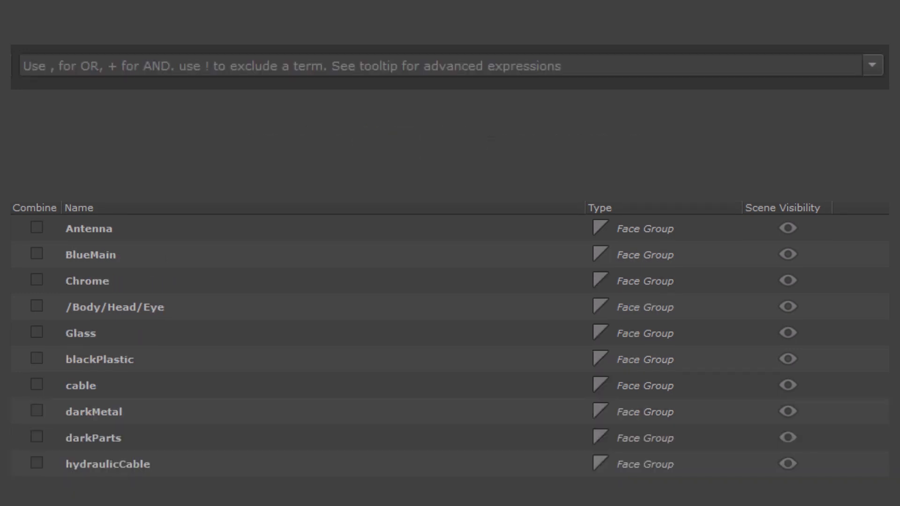
{"action": "left_click", "coordinate": [64, 67]}
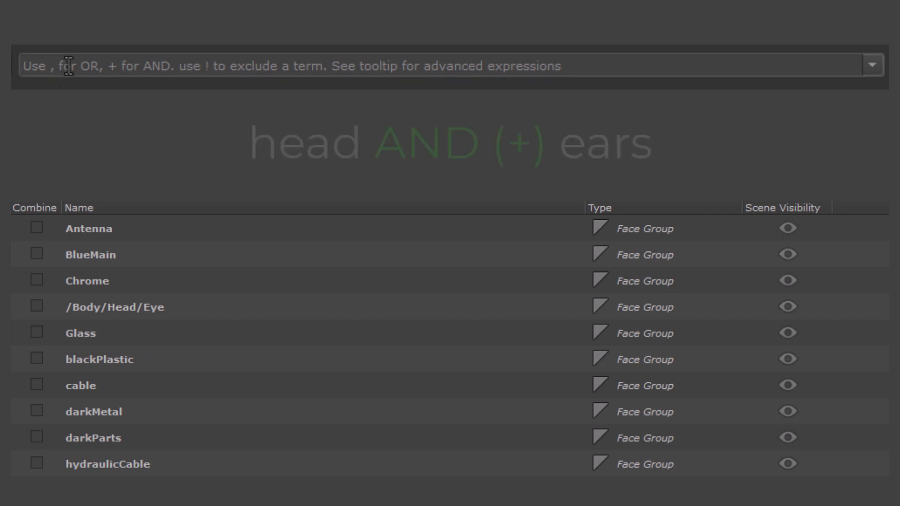
{"action": "type", "text": "head+ears"}
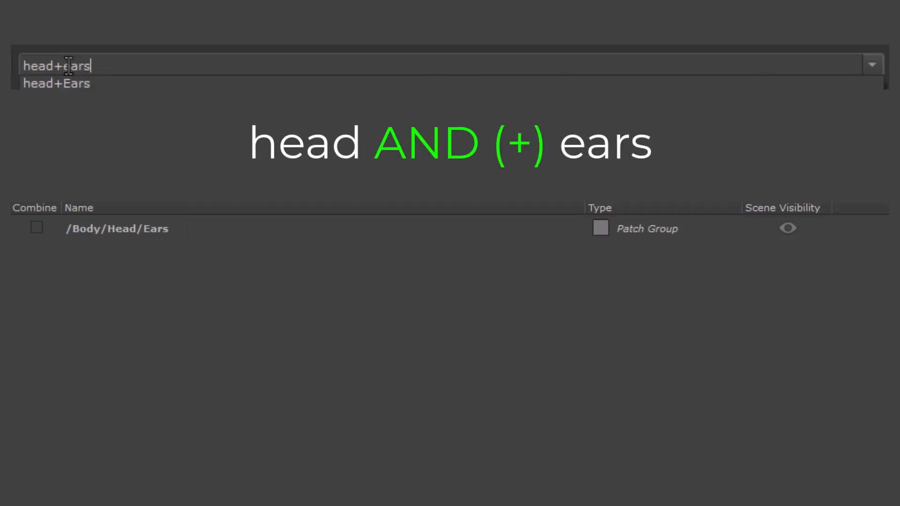
{"action": "left_click", "coordinate": [108, 45]}
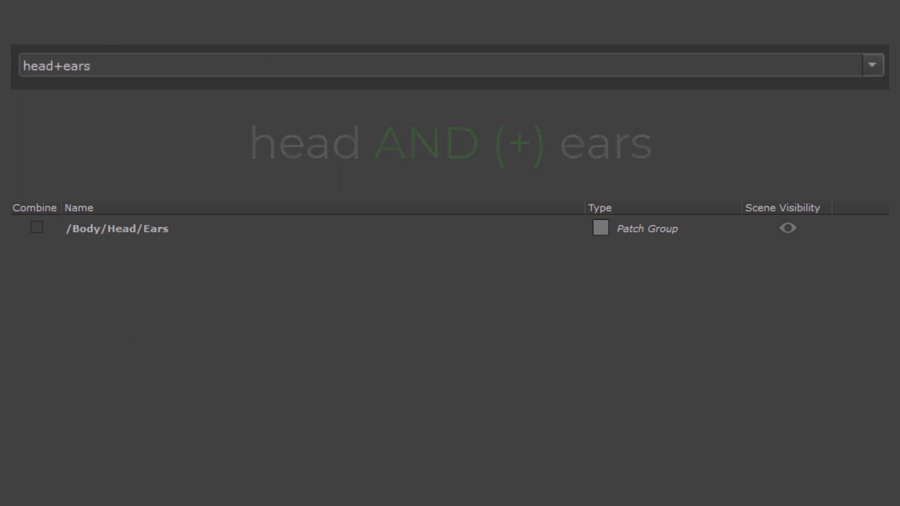
Filter the list by "body", select the /Body/FullBody row, and exclude that group with the expression "body+!fullbody".
{"action": "left_click", "coordinate": [90, 57]}
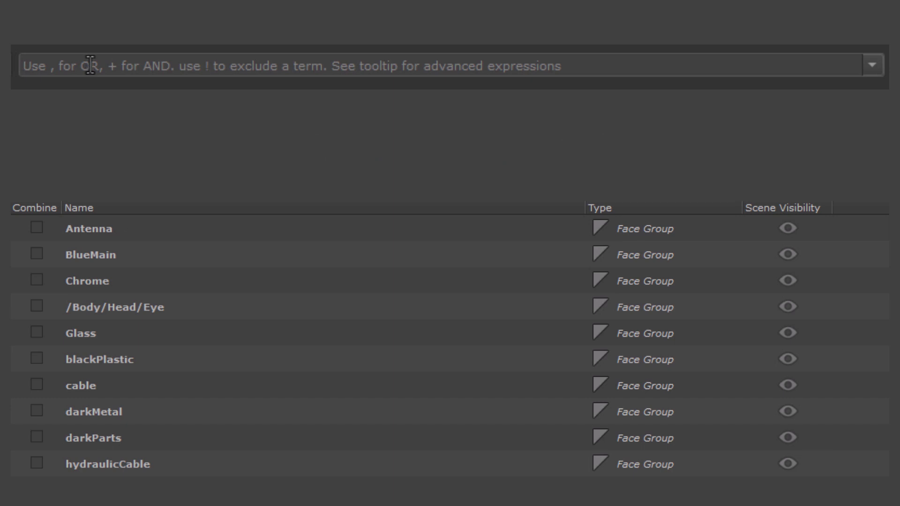
{"action": "type", "text": "body"}
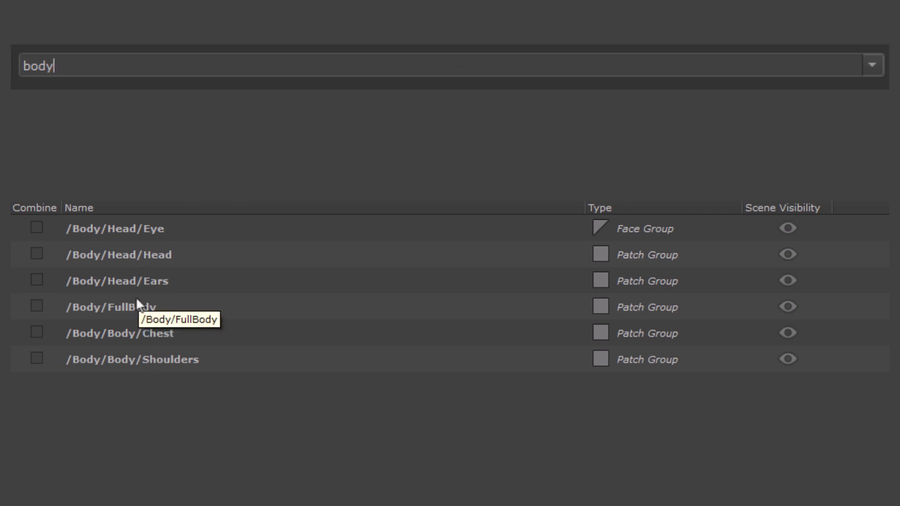
{"action": "left_click", "coordinate": [129, 309]}
{"action": "left_click", "coordinate": [88, 66]}
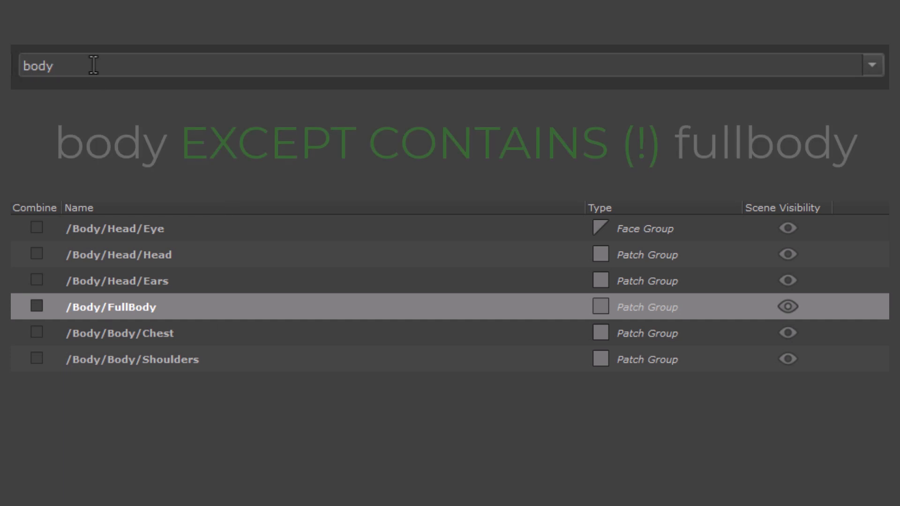
{"action": "type", "text": "+!fullbody"}
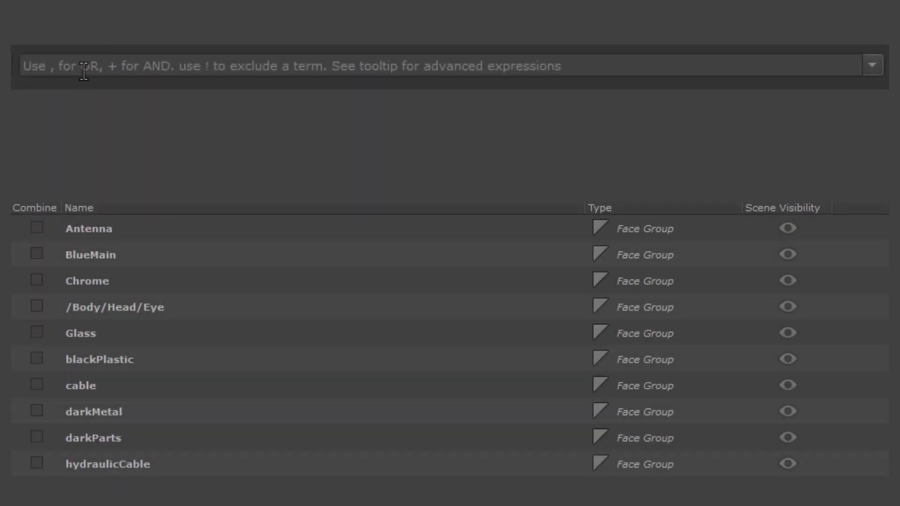
Filter the combine list to body groups of the face type with "body+$face".
{"action": "left_click", "coordinate": [83, 71]}
{"action": "type", "text": "body"}
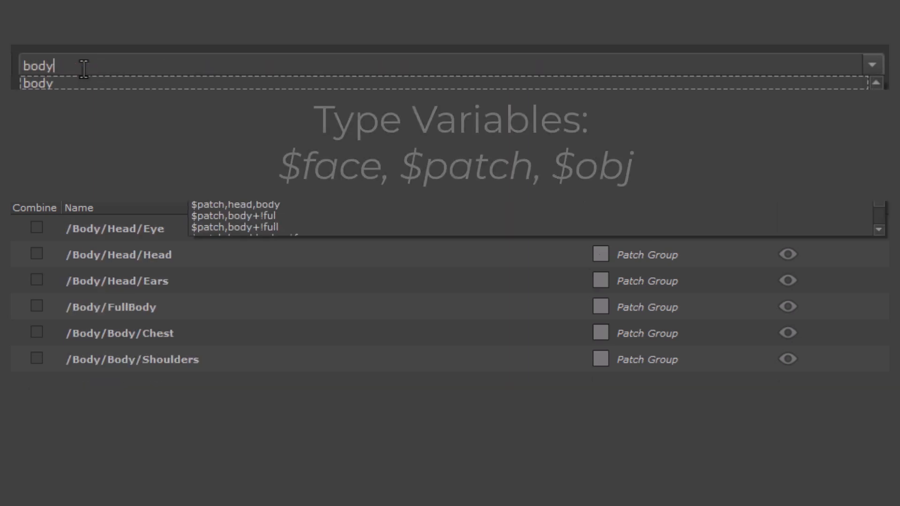
{"action": "type", "text": "+"}
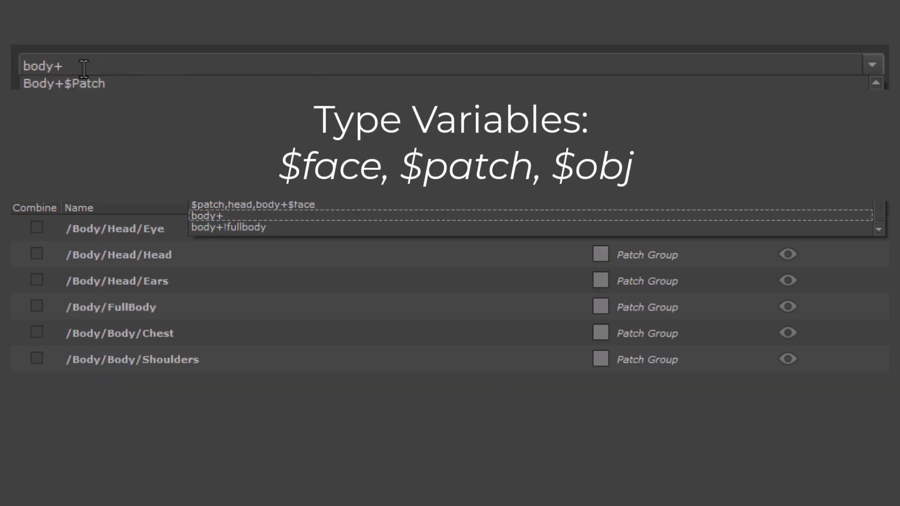
{"action": "type", "text": "face"}
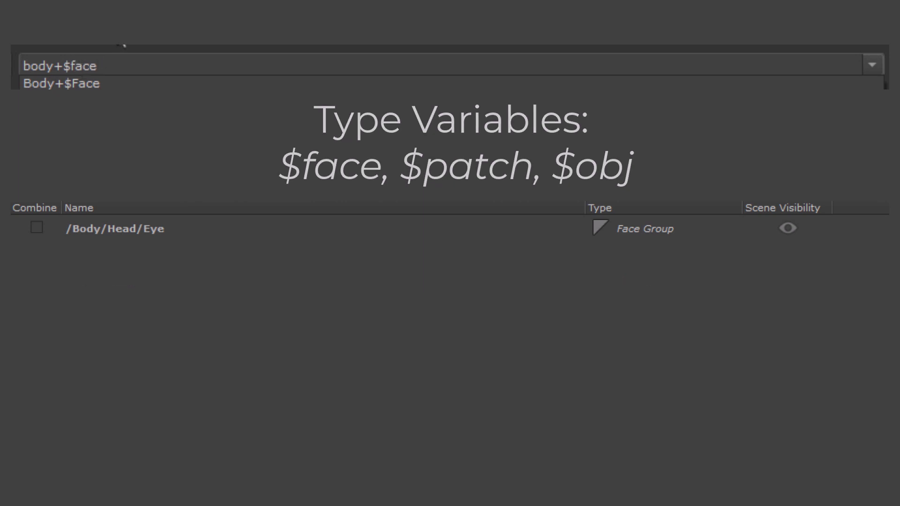
{"action": "key", "text": "Return"}
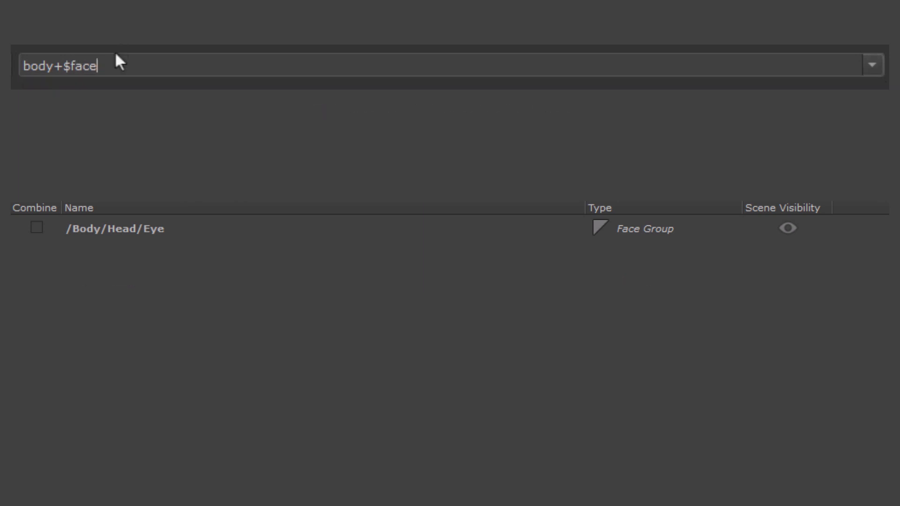
Invert the type variable in the filter so the expression reads "body+!$face".
{"action": "key", "text": "Left"}
{"action": "key", "text": "Left"}
{"action": "key", "text": "Left"}
{"action": "key", "text": "Left"}
{"action": "key", "text": "Left"}
{"action": "type", "text": "!"}
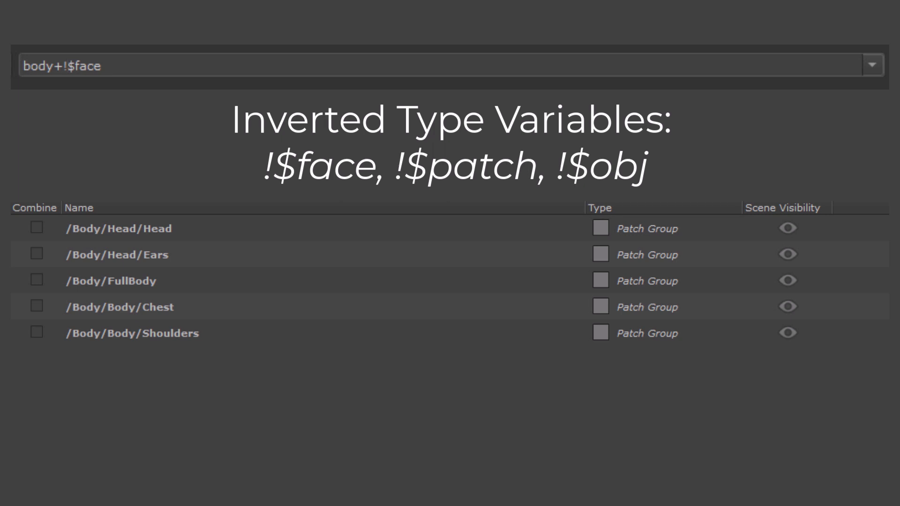
Replace the type term with the visibility variable so the filter reads "body+$vis".
{"action": "left_click", "coordinate": [114, 71]}
{"action": "key", "text": "BackSpace"}
{"action": "key", "text": "BackSpace"}
{"action": "key", "text": "BackSpace"}
{"action": "key", "text": "BackSpace"}
{"action": "key", "text": "BackSpace"}
{"action": "key", "text": "BackSpace"}
{"action": "key", "text": "BackSpace"}
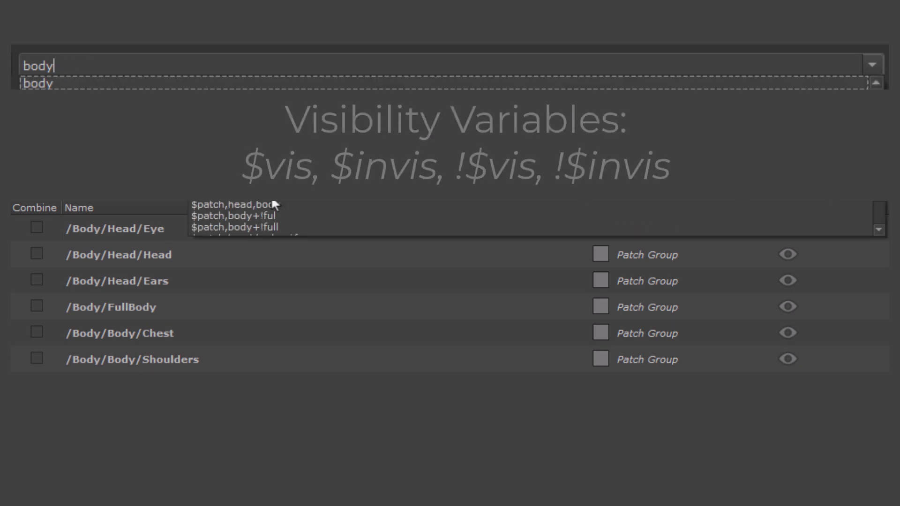
{"action": "type", "text": "+$vis"}
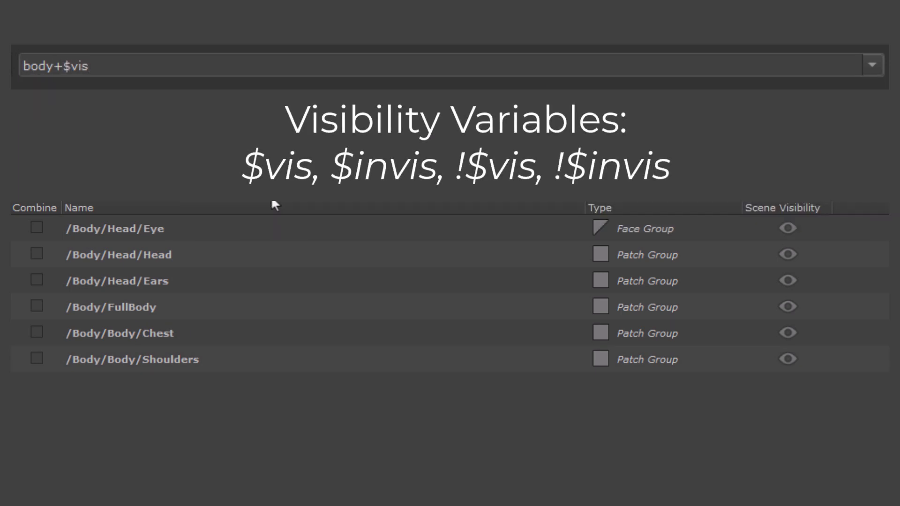
Swap the visibility variable for the activation variable so the filter reads "body+$act".
{"action": "key", "text": "BackSpace"}
{"action": "key", "text": "BackSpace"}
{"action": "key", "text": "BackSpace"}
{"action": "type", "text": "act"}
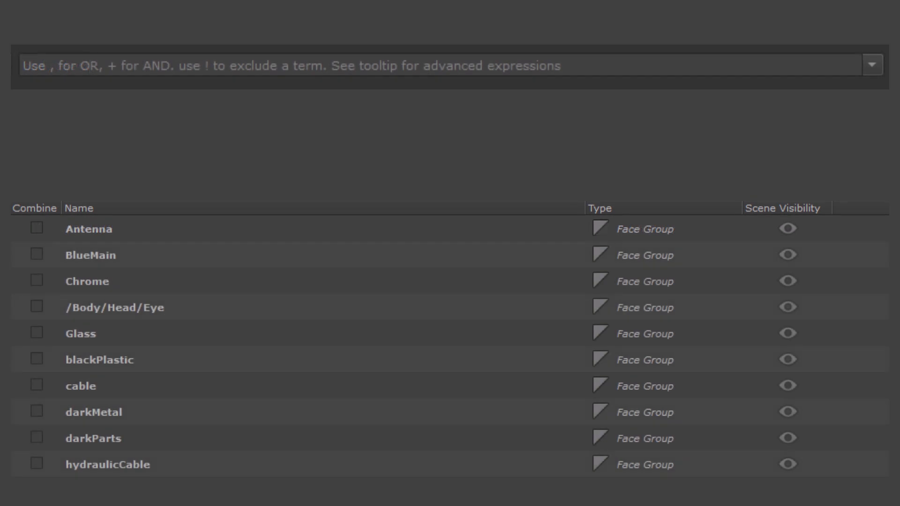
Filter the emptied search by patch type, head or body with the expression "$patch,head,body".
{"action": "left_click", "coordinate": [29, 64]}
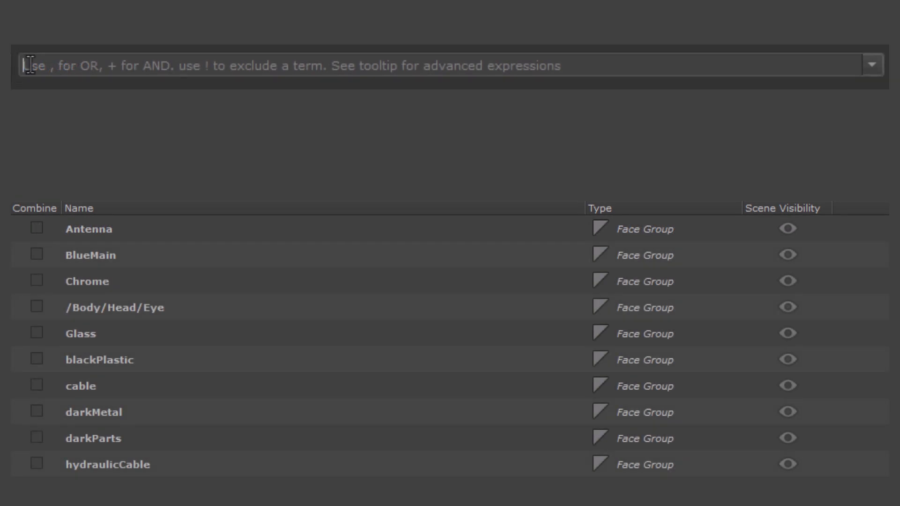
{"action": "type", "text": "$pa"}
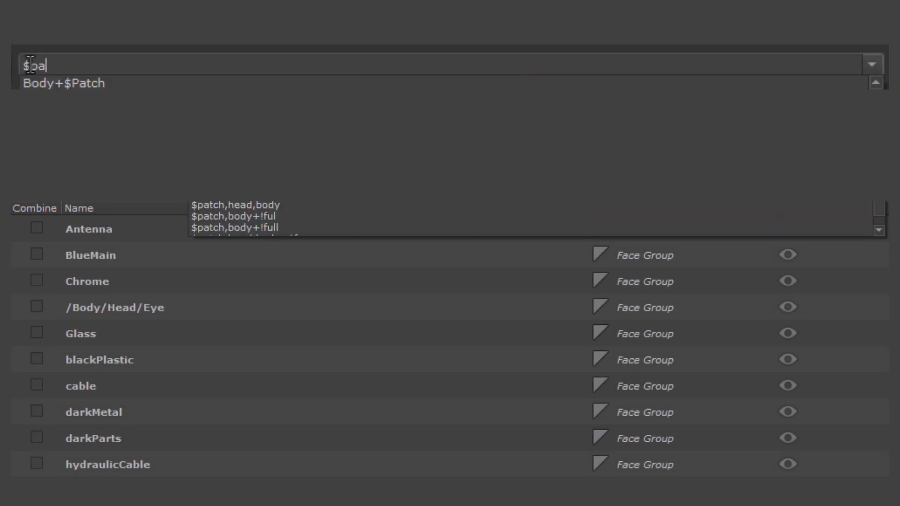
{"action": "type", "text": "tch,"}
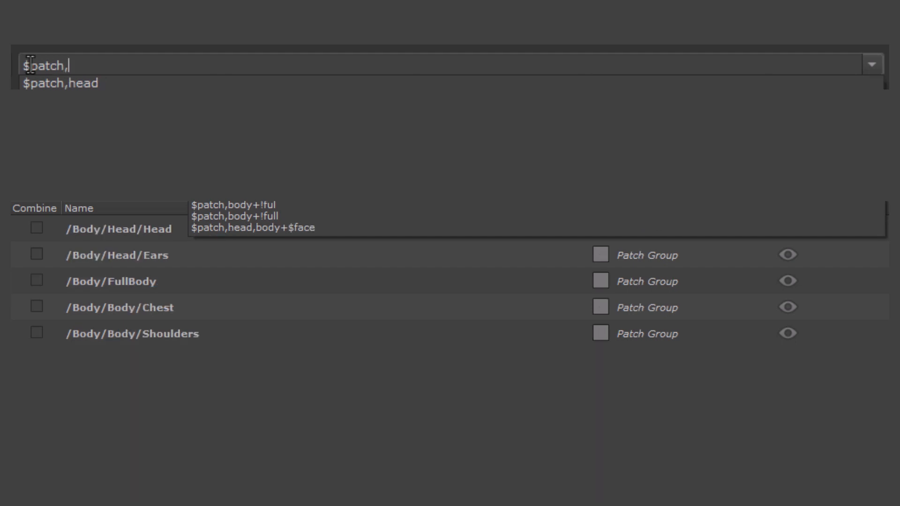
{"action": "type", "text": "head,body"}
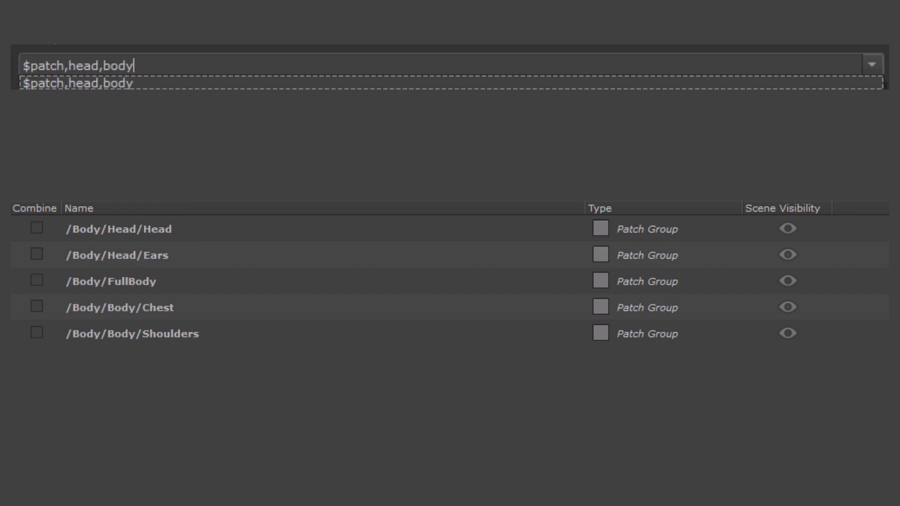
Replace the filter with "head+$patch,body+$patch" so the patch type applies to both the head and body terms.
{"action": "key", "text": "Return"}
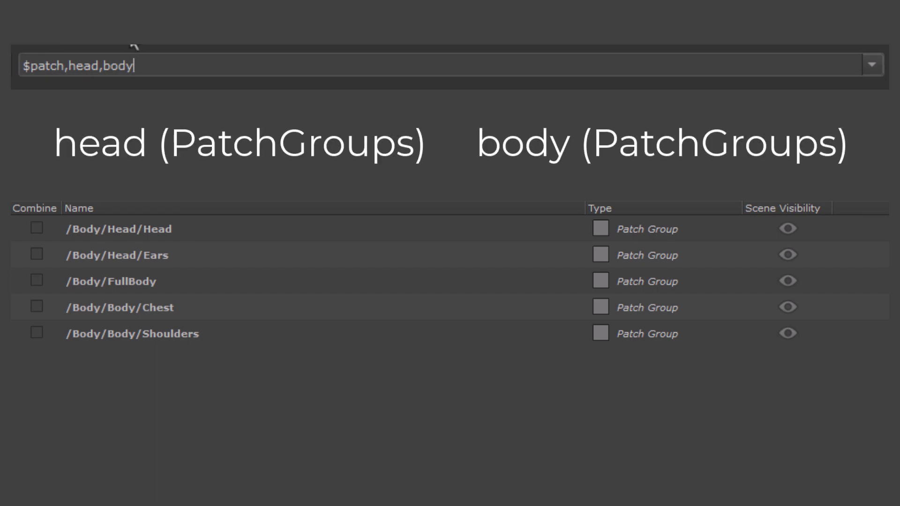
{"action": "left_click_drag", "start_coordinate": [136, 66], "coordinate": [24, 66]}
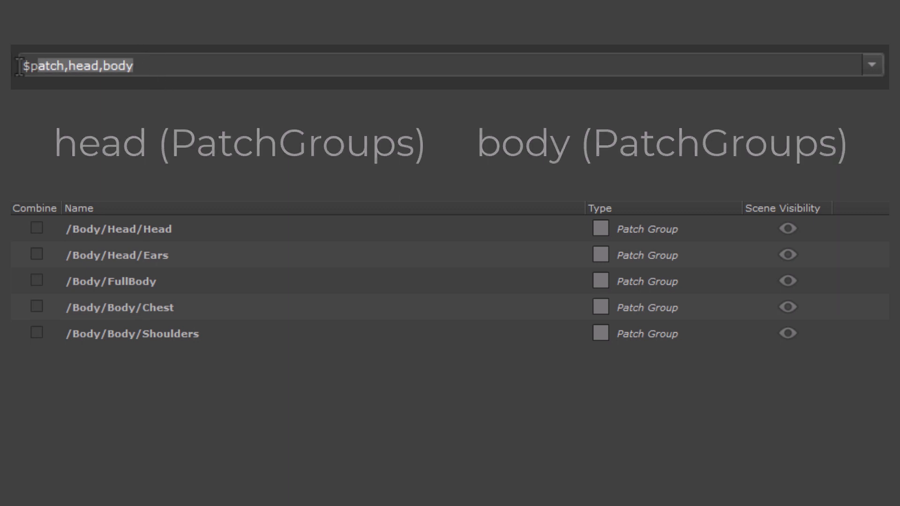
{"action": "type", "text": "head+$patch,body"}
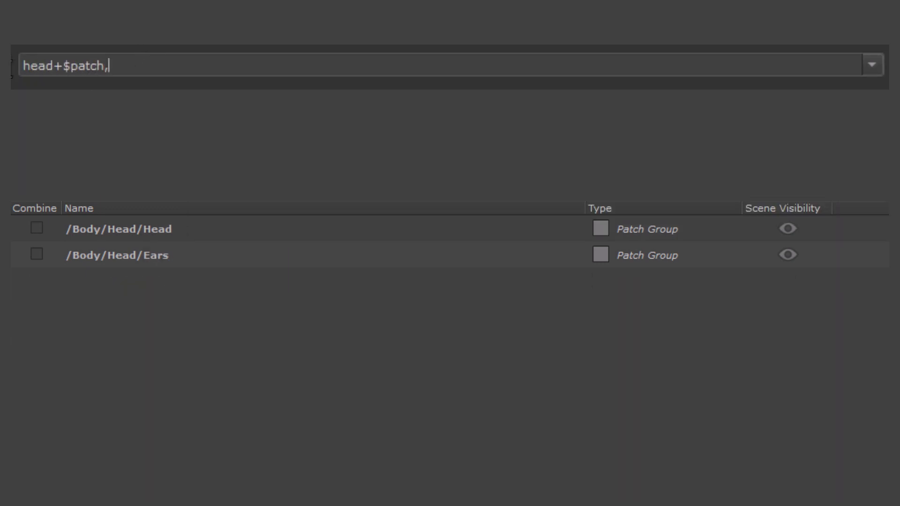
{"action": "type", "text": "+$patch"}
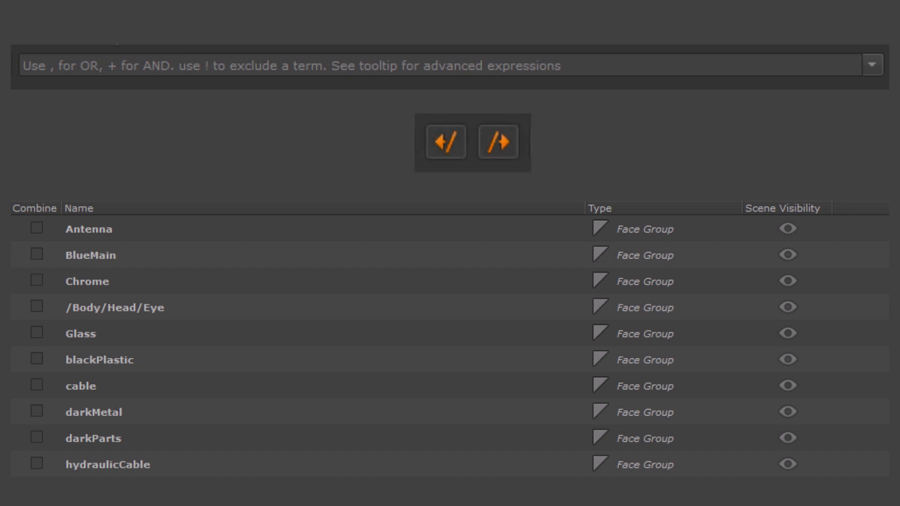
Run a path search from the emptied filter with the expression "$/head".
{"action": "left_click", "coordinate": [98, 62]}
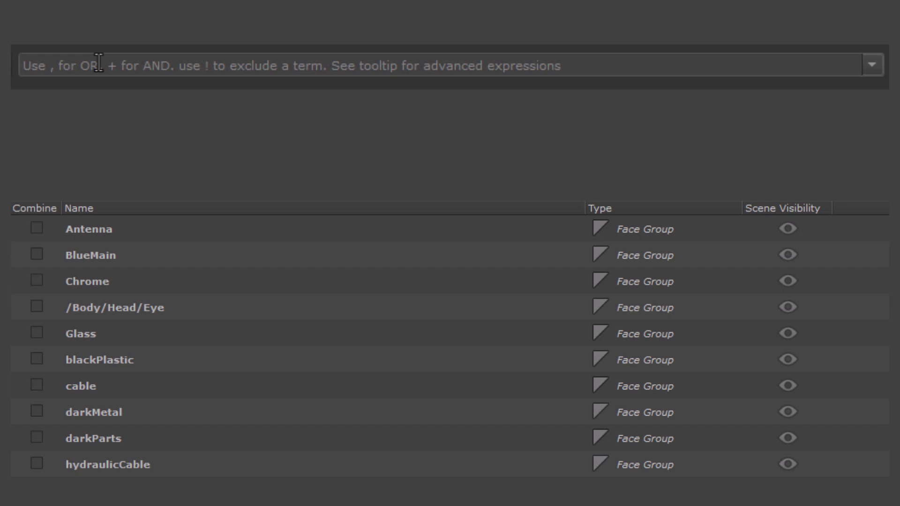
{"action": "type", "text": "$/"}
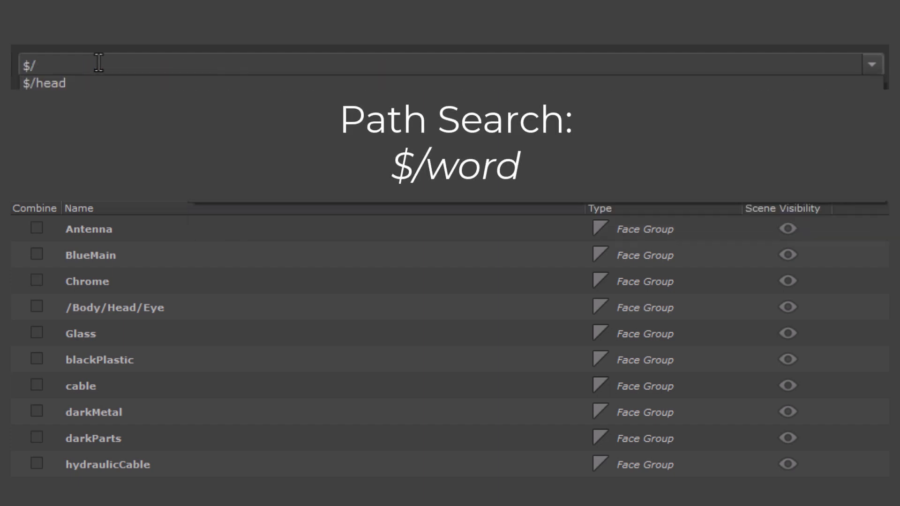
{"action": "type", "text": "head"}
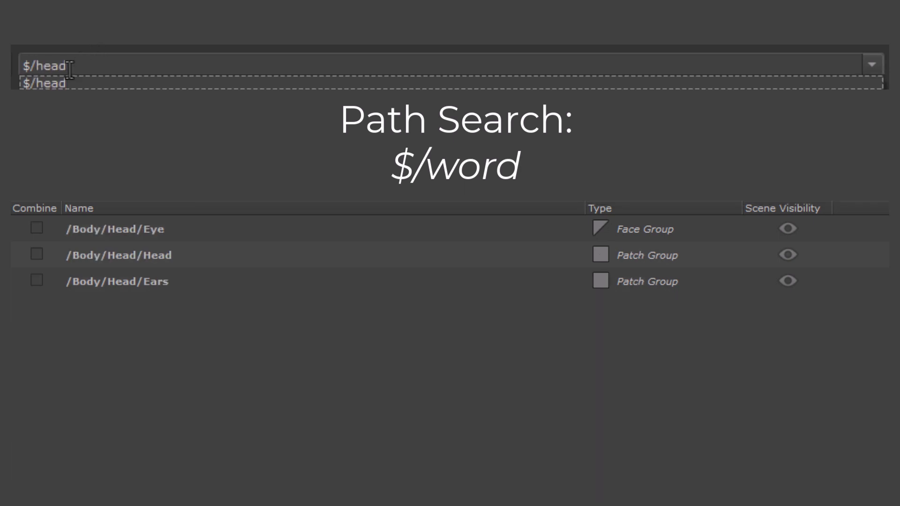
{"action": "left_click", "coordinate": [94, 45]}
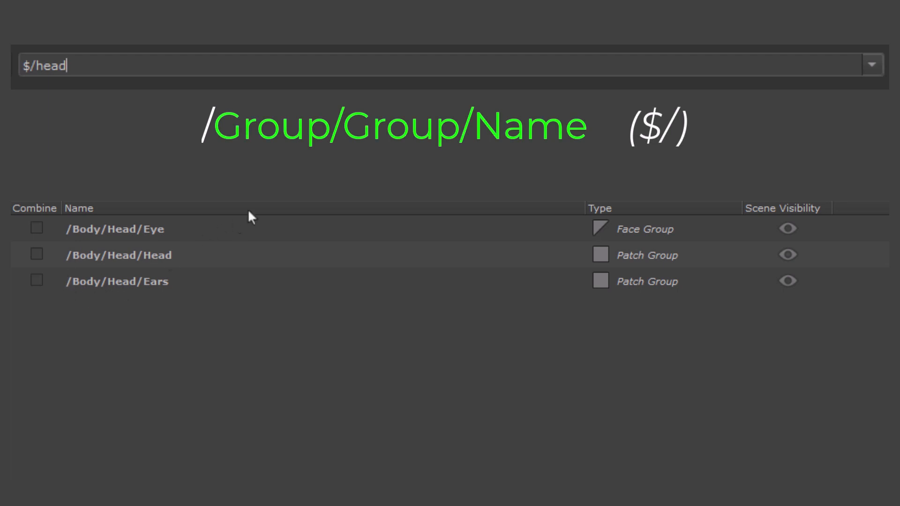
Skip the first path level in the search by changing the expression to "$//head".
{"action": "key", "text": "Left"}
{"action": "key", "text": "Left"}
{"action": "key", "text": "Left"}
{"action": "key", "text": "Left"}
{"action": "key", "text": "Left"}
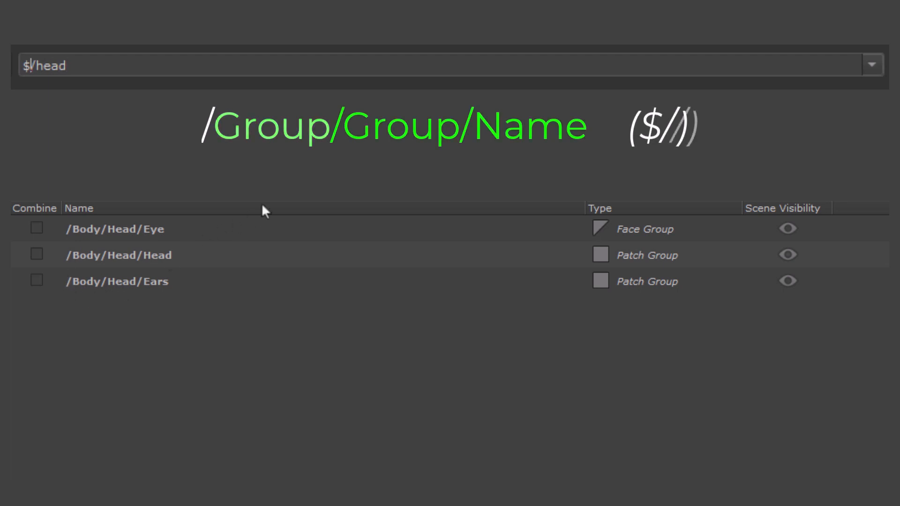
{"action": "type", "text": "/"}
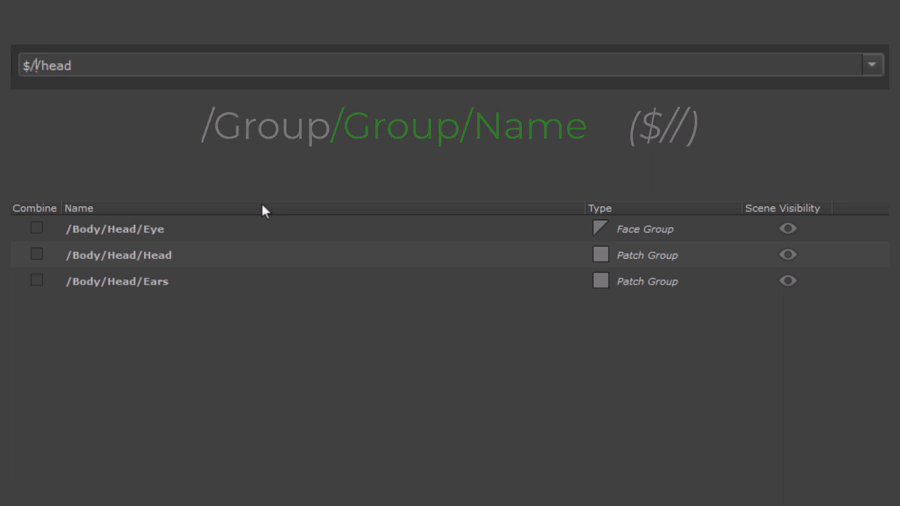
Select the /Body/Head/Head row and restrict the path search one level deeper with "$///head".
{"action": "left_click", "coordinate": [139, 256]}
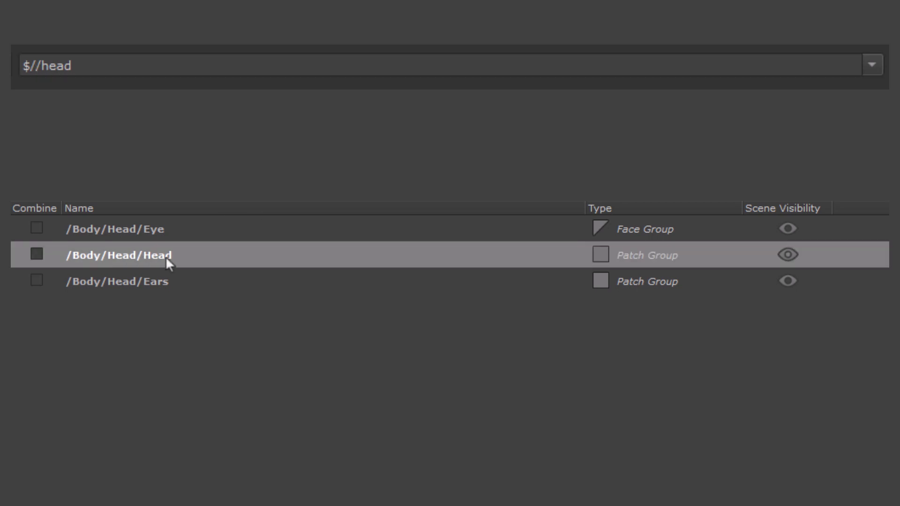
{"action": "left_click", "coordinate": [37, 65]}
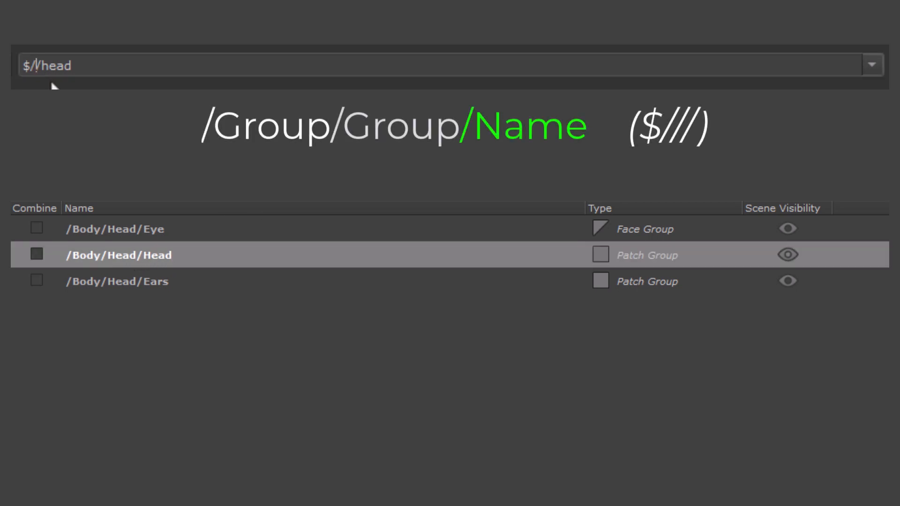
{"action": "type", "text": "/"}
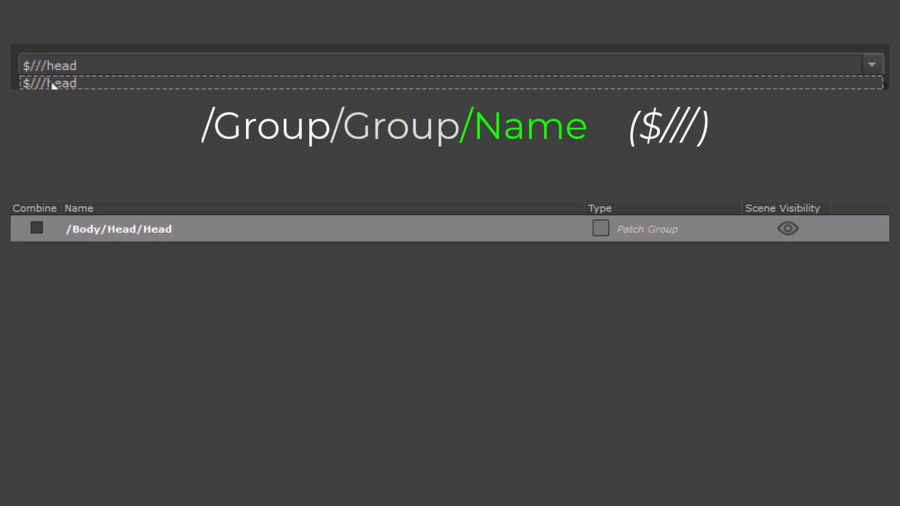
{"action": "left_click", "coordinate": [126, 43]}
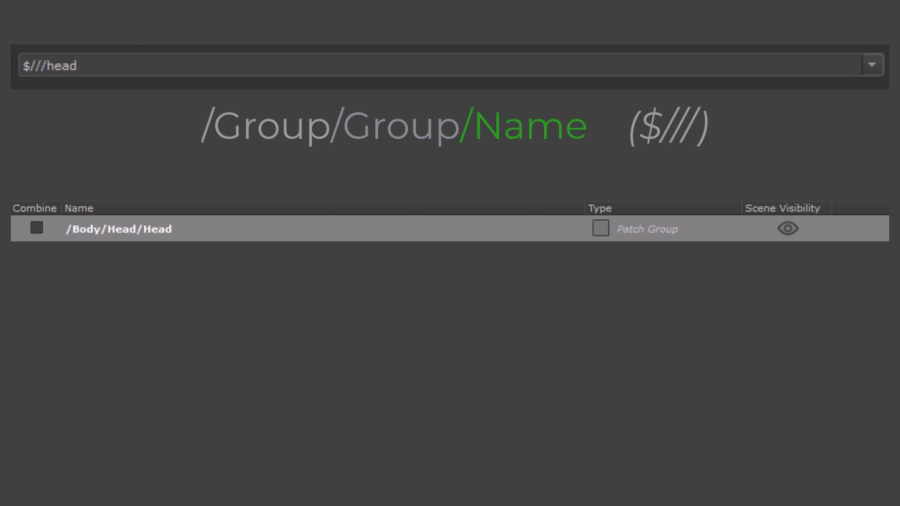
Replace the filter with the inverted path search "!$/head".
{"action": "triple_click", "coordinate": [87, 68]}
{"action": "type", "text": "!"}
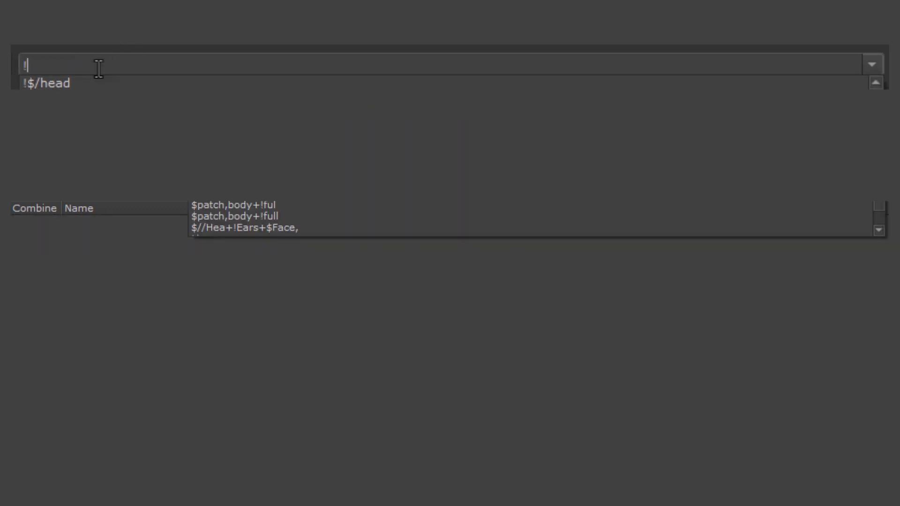
{"action": "type", "text": "$"}
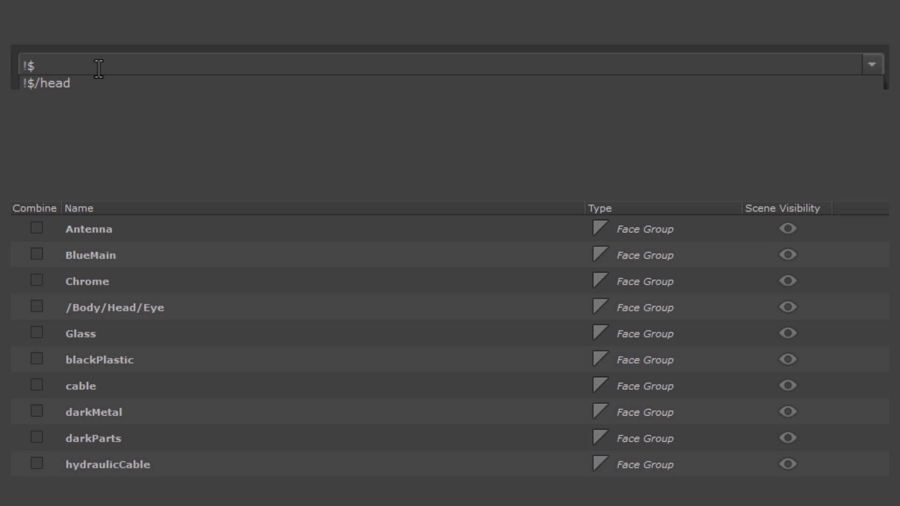
{"action": "type", "text": "/head"}
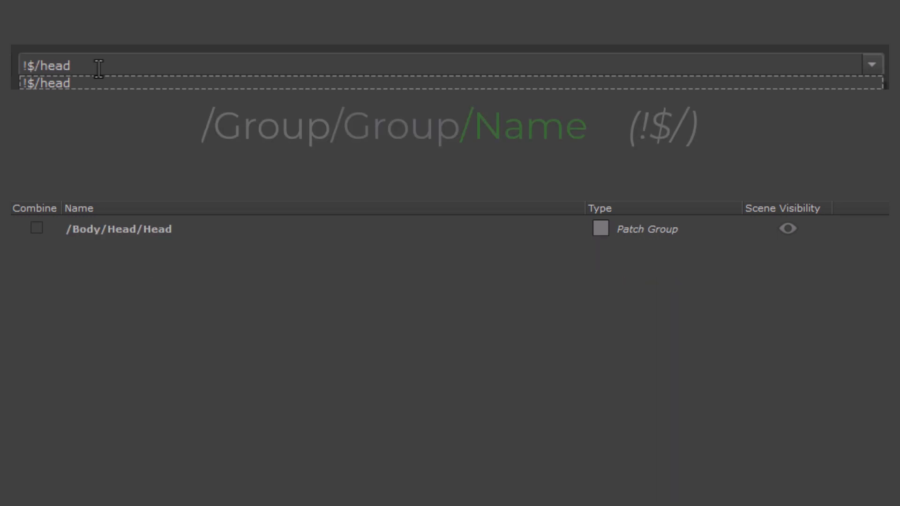
{"action": "key", "text": "Return"}
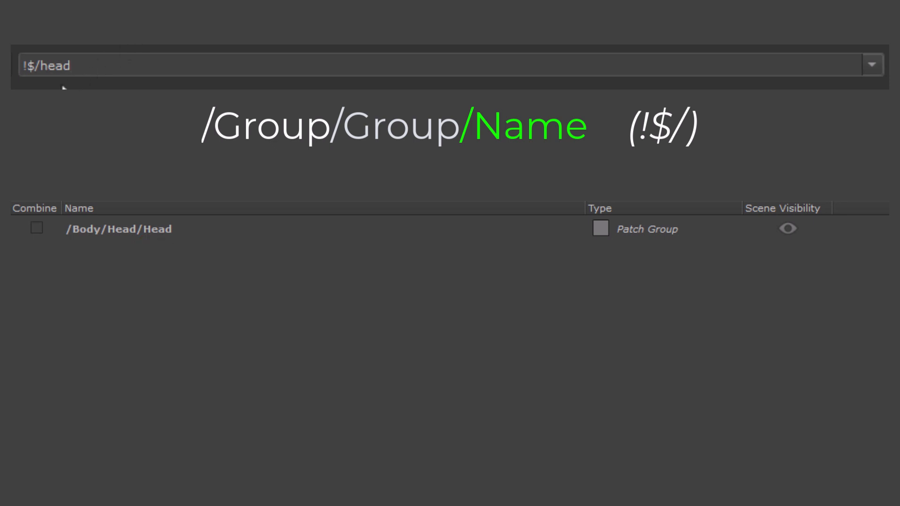
Add another path level to the inverted search so the expression reads "!$//head".
{"action": "key", "text": "Left"}
{"action": "key", "text": "Left"}
{"action": "key", "text": "Left"}
{"action": "key", "text": "Left"}
{"action": "key", "text": "Left"}
{"action": "type", "text": "/"}
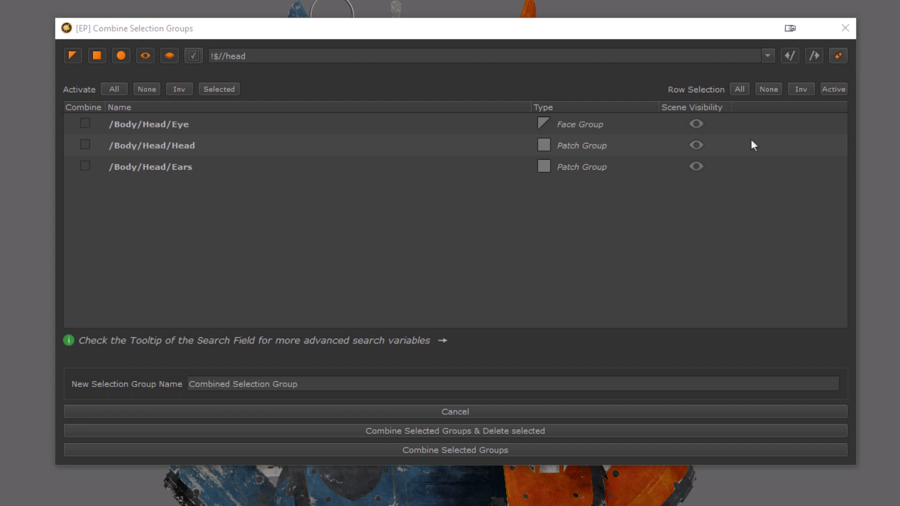
Clear the current filter, check the stored searches and delete the entire search history, confirming the removal.
{"action": "left_click", "coordinate": [837, 56]}
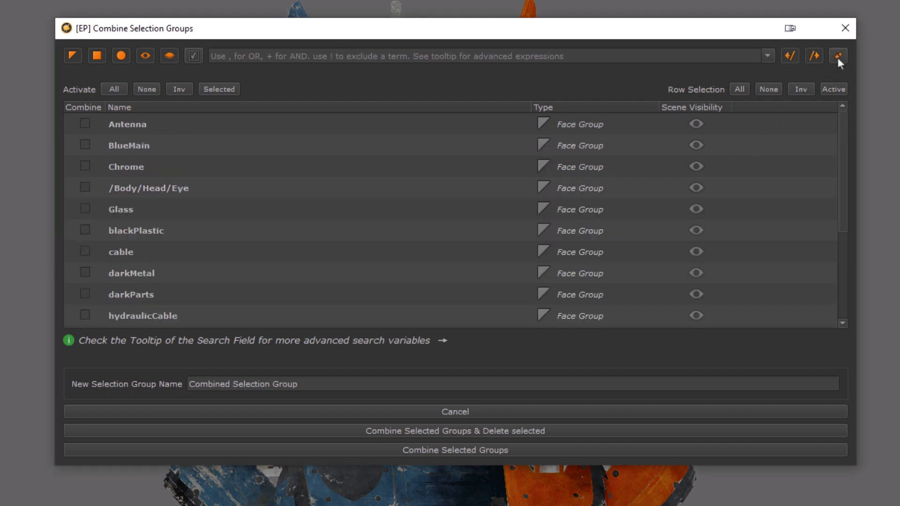
{"action": "key", "text": "Delete"}
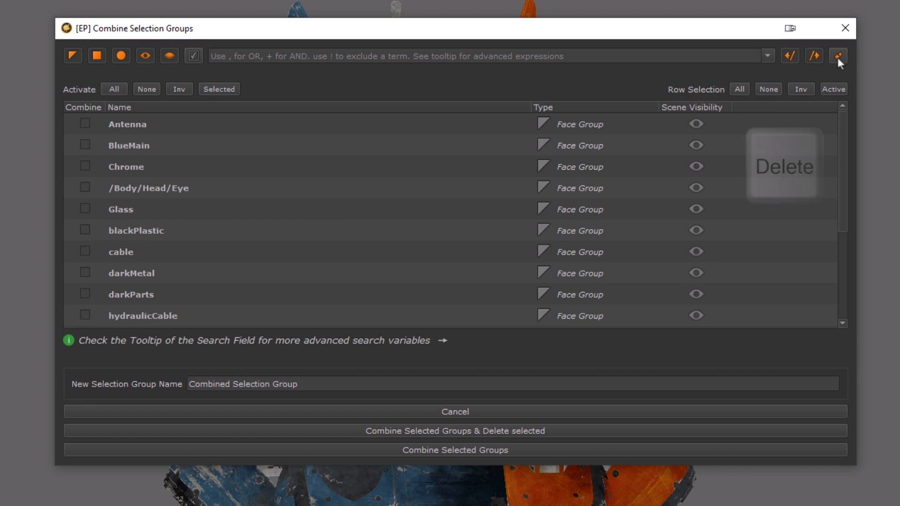
{"action": "left_click", "coordinate": [768, 55]}
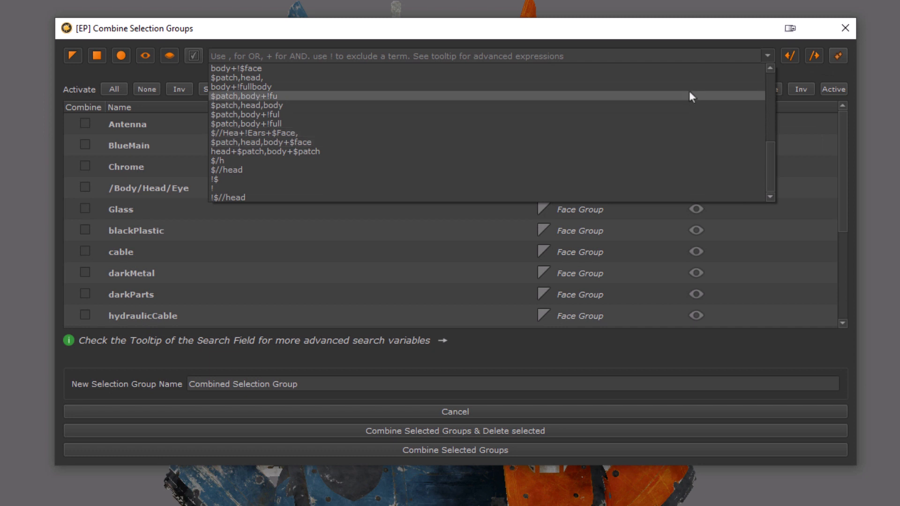
{"action": "left_click", "coordinate": [837, 60]}
{"action": "key", "text": "shift"}
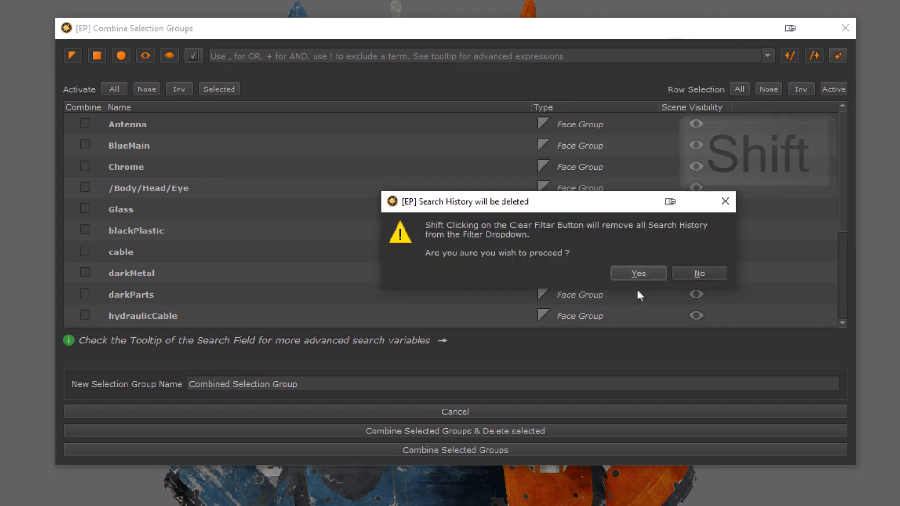
{"action": "left_click", "coordinate": [642, 276]}
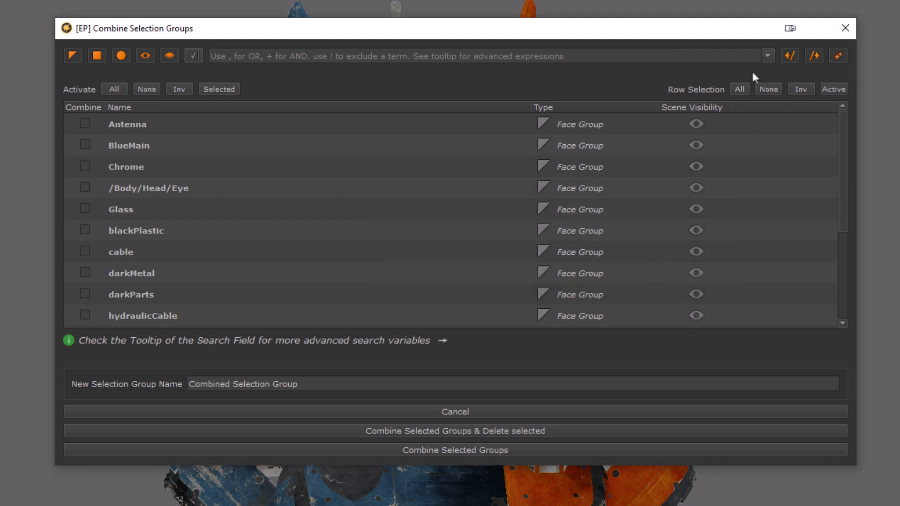